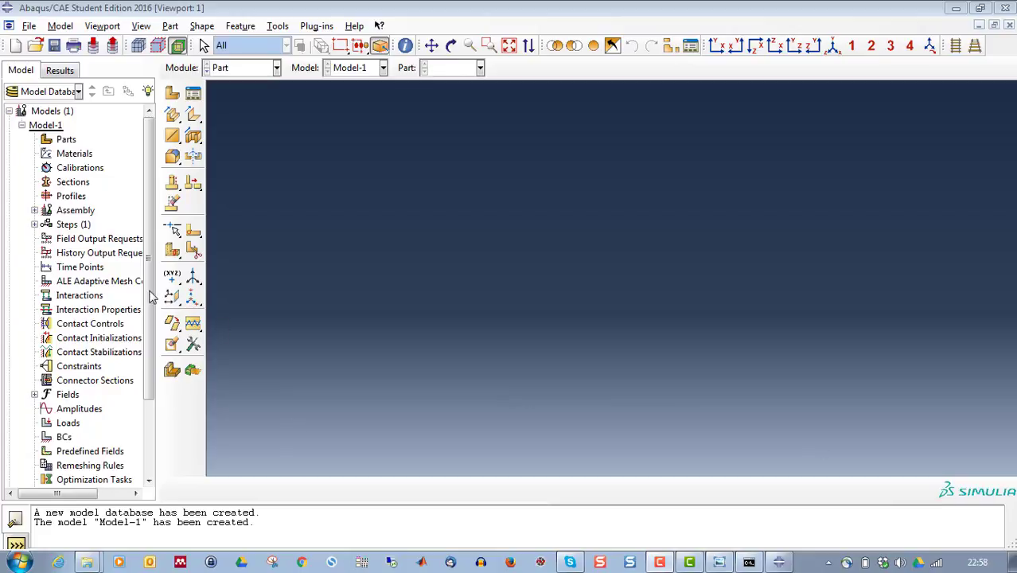
Rename the model Model-1 as Beam.
left_click(52, 129)
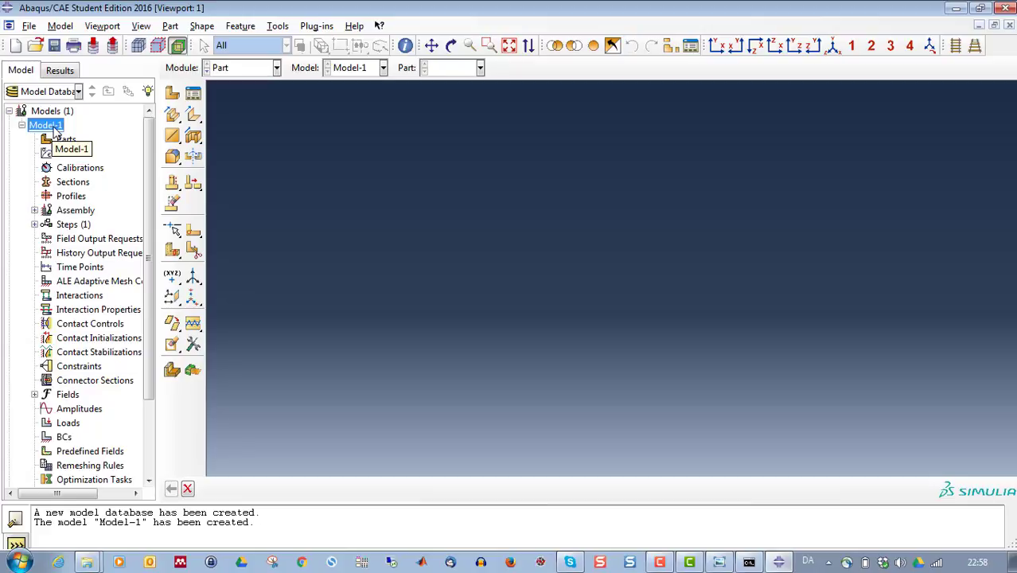
right_click(54, 131)
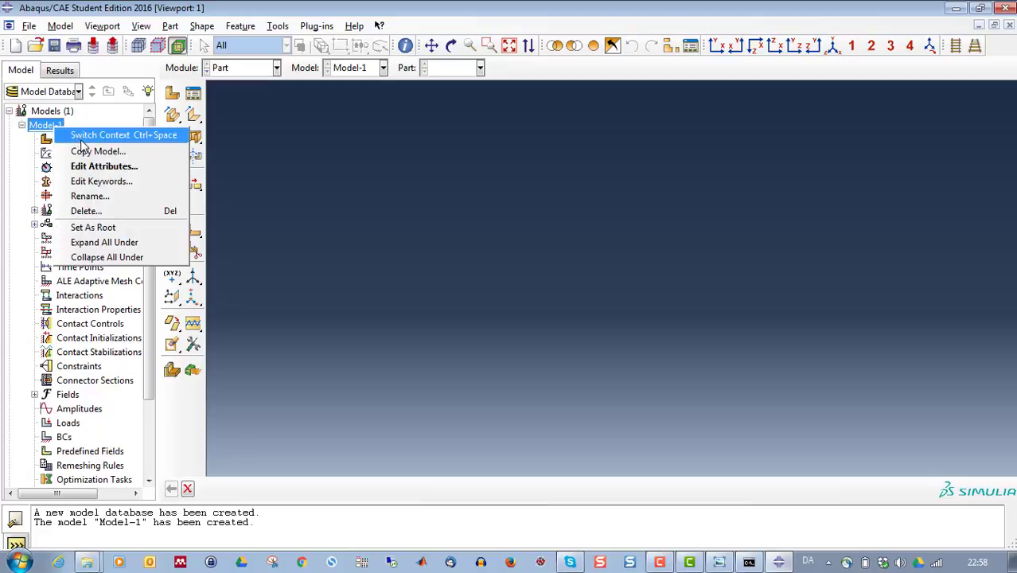
left_click(86, 196)
type("Beam")
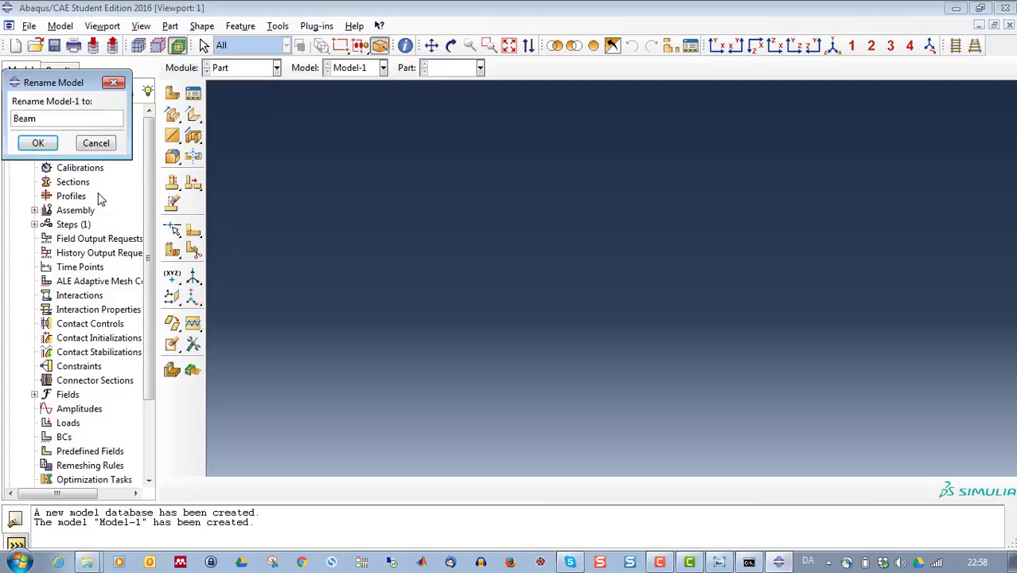
left_click(39, 142)
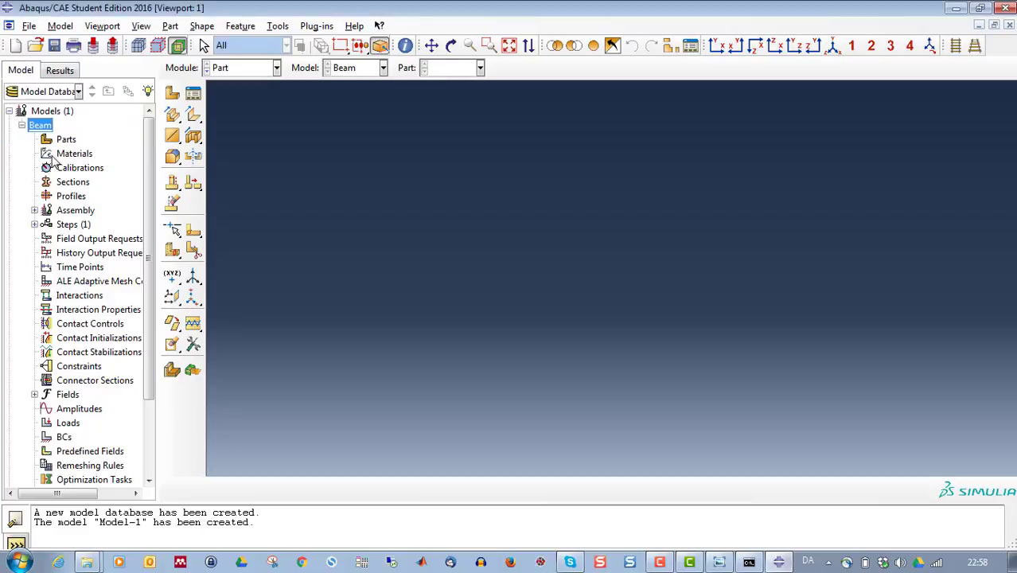
Create a 3D deformable solid part by extruding a rectangle from the origin to 200,20 to a depth of 25.
double_click(64, 141)
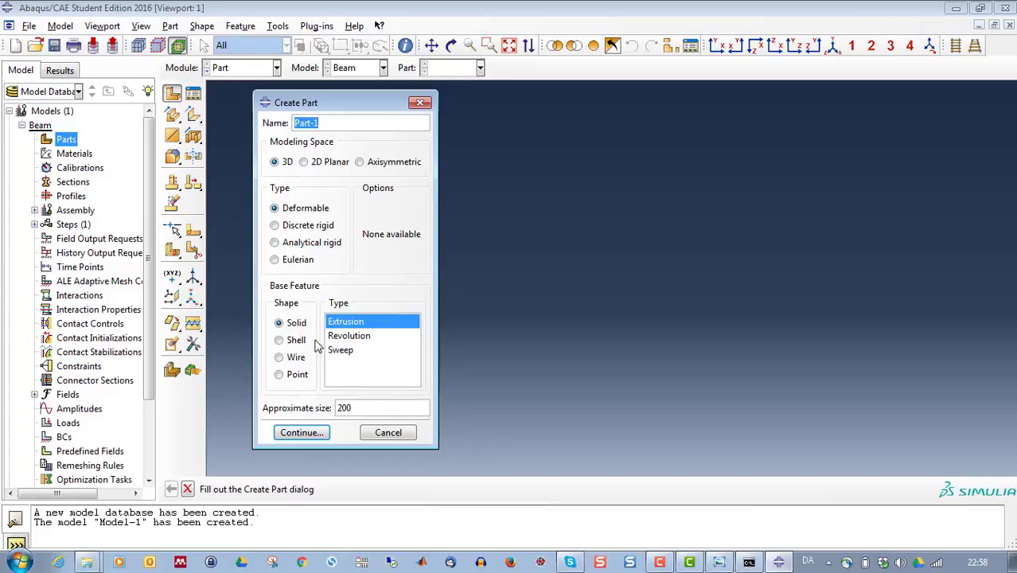
left_click(301, 432)
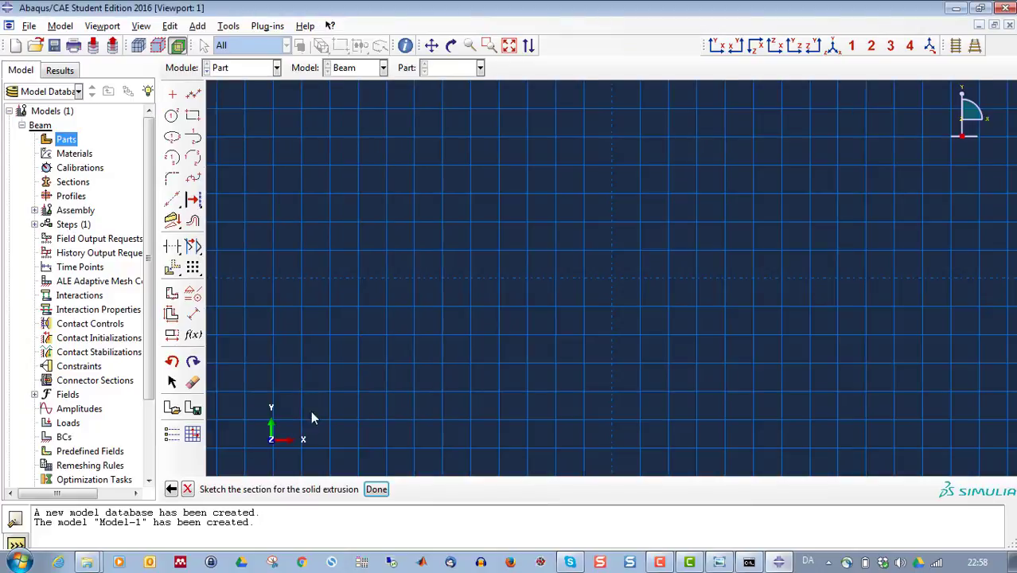
left_click(192, 115)
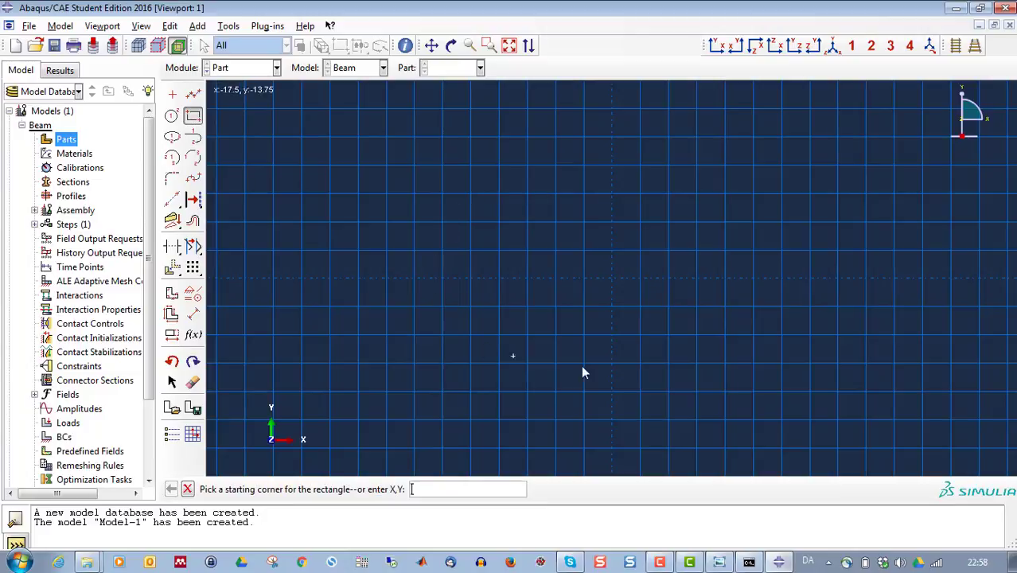
left_click(439, 486)
key("Return")
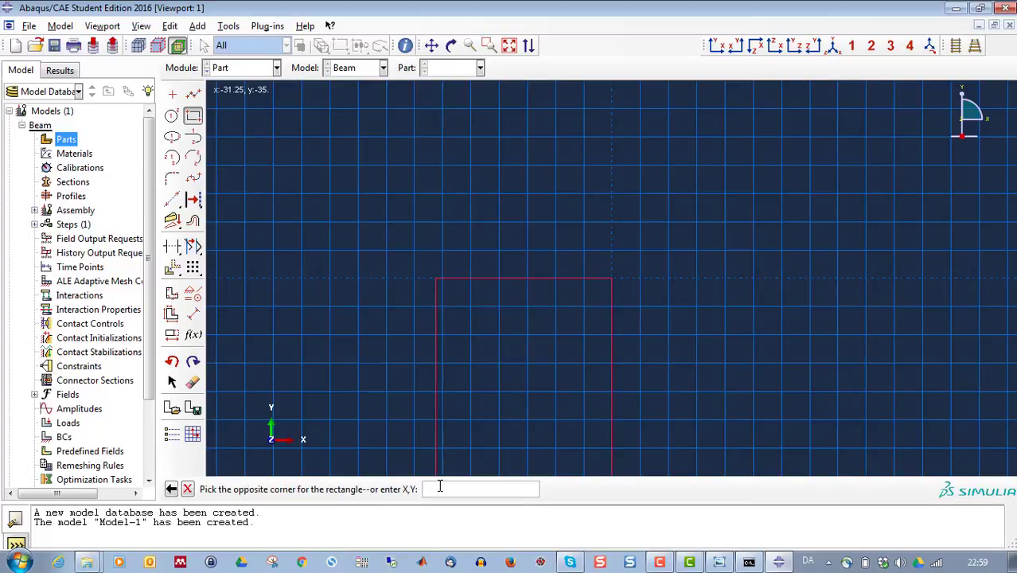
type("200,20")
key("Return")
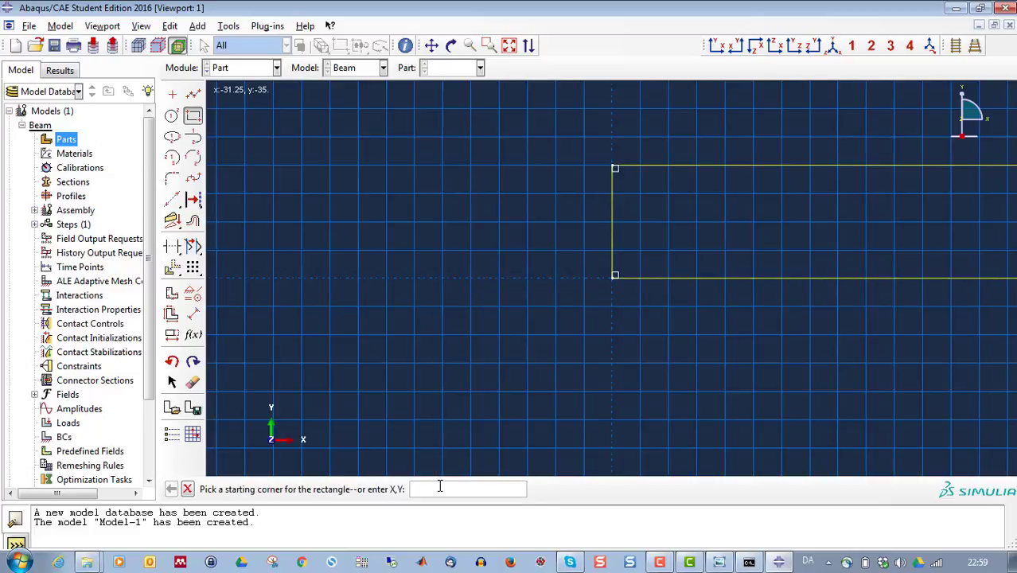
left_click(188, 490)
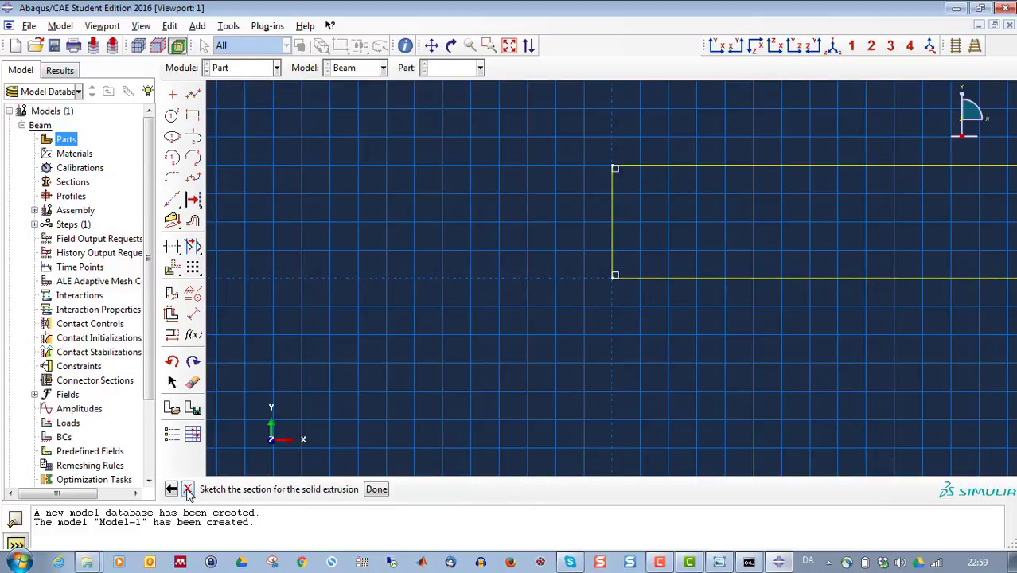
left_click(378, 489)
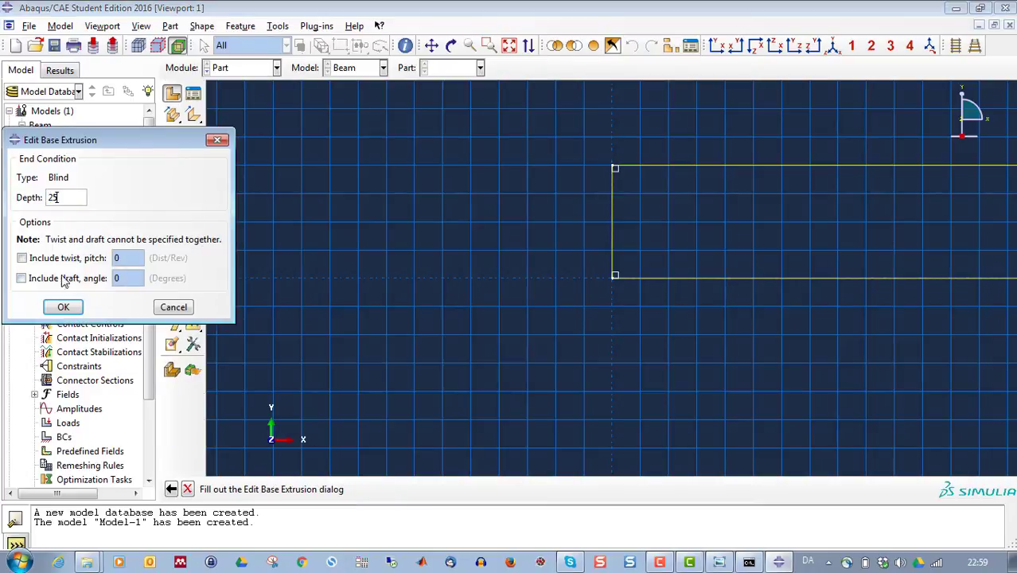
left_click(63, 308)
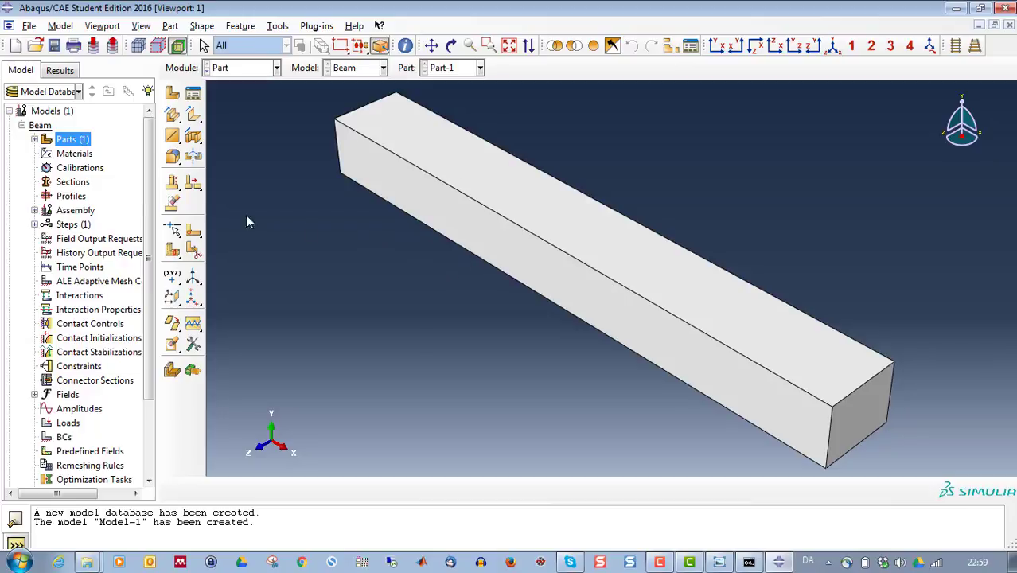
Create a geometry set named L0 on Part-1 containing the beam's end face at the origin.
left_click(34, 140)
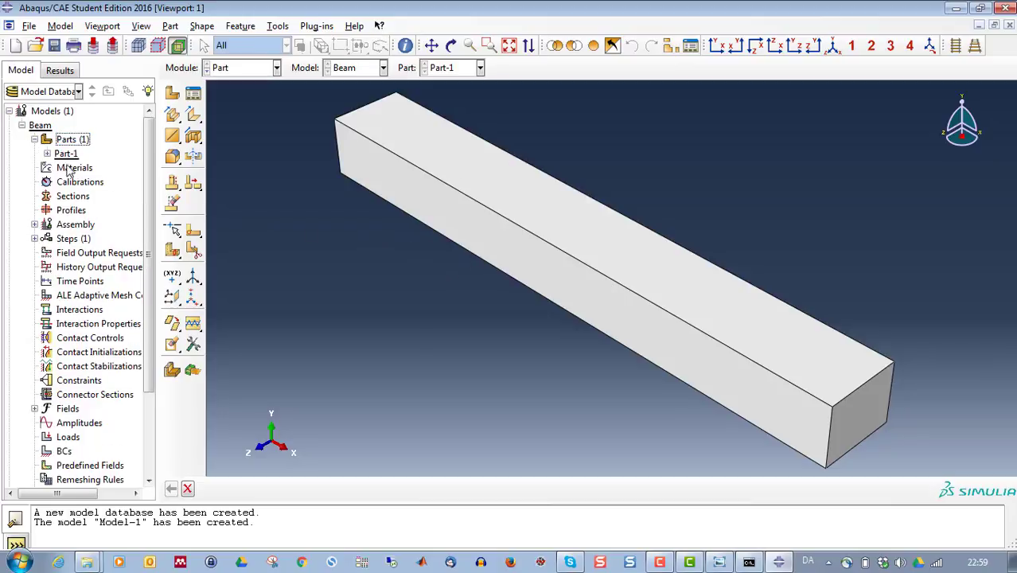
left_click(47, 153)
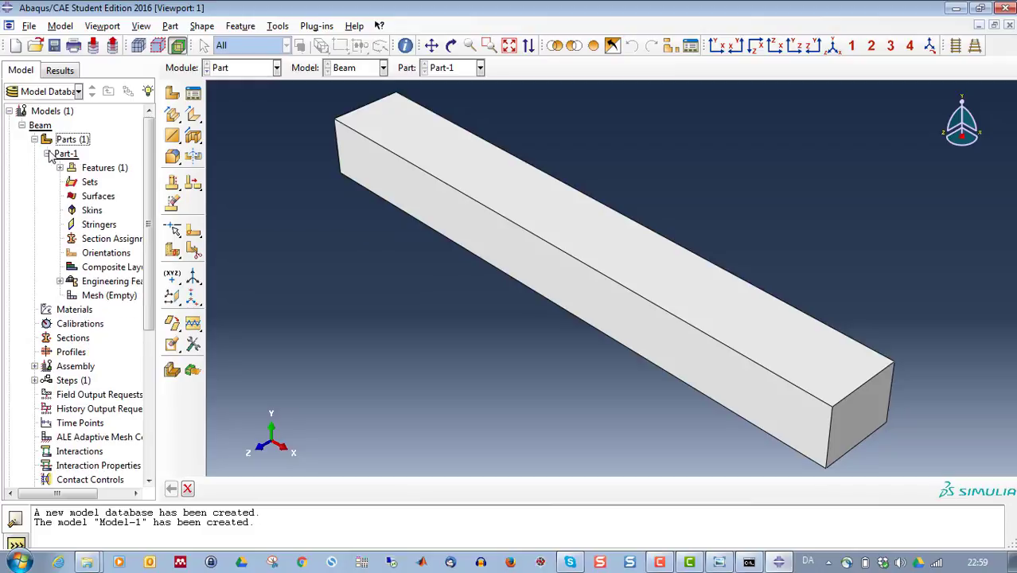
double_click(89, 183)
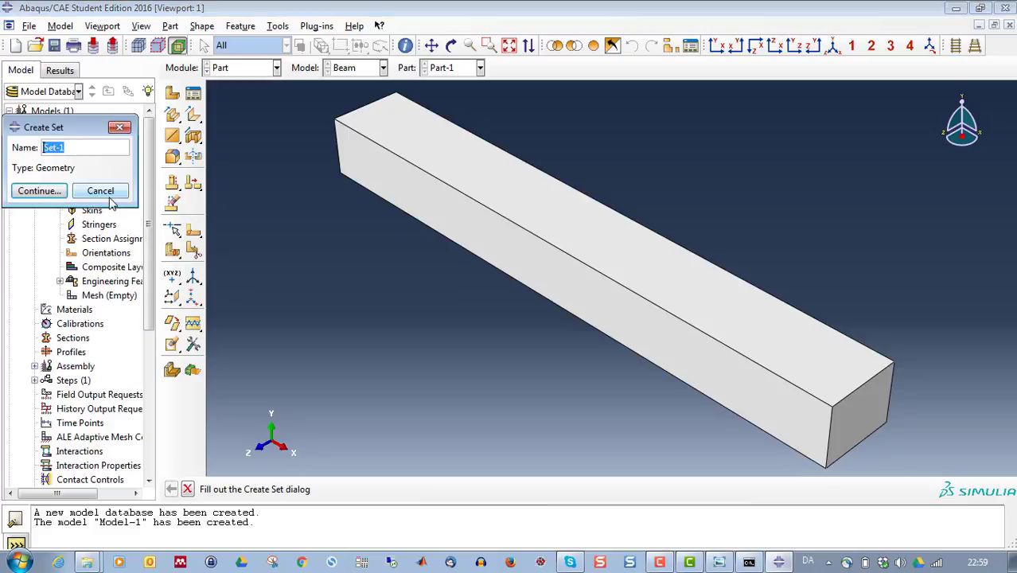
type("Lo")
left_click(38, 191)
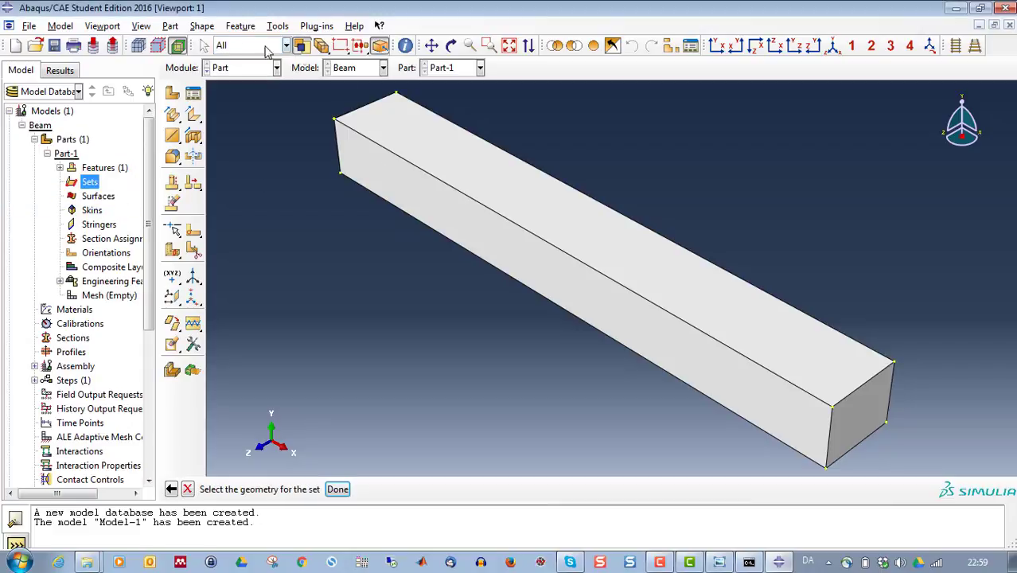
left_click(450, 45)
left_click_drag(366, 121, 585, 289)
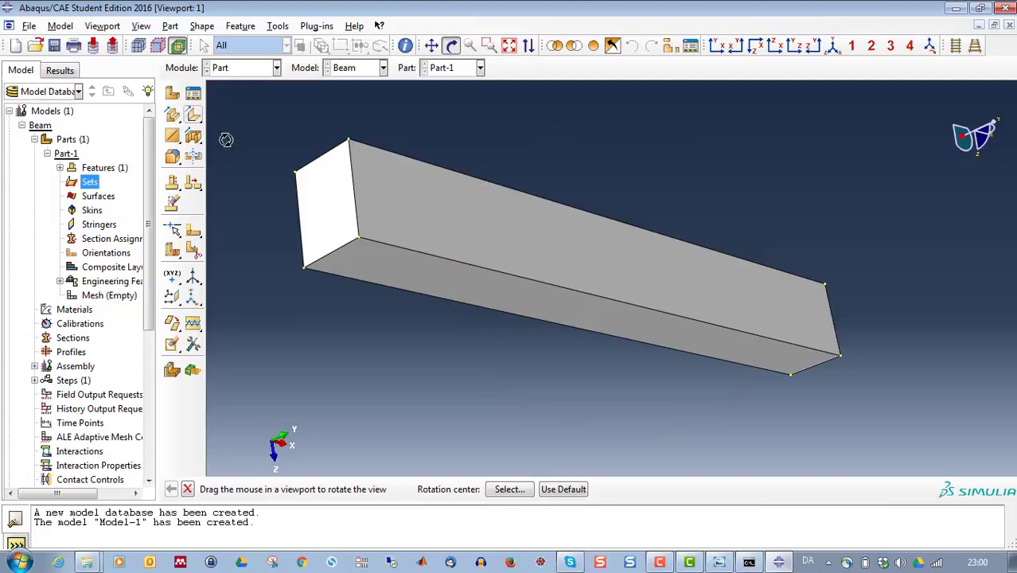
left_click(187, 489)
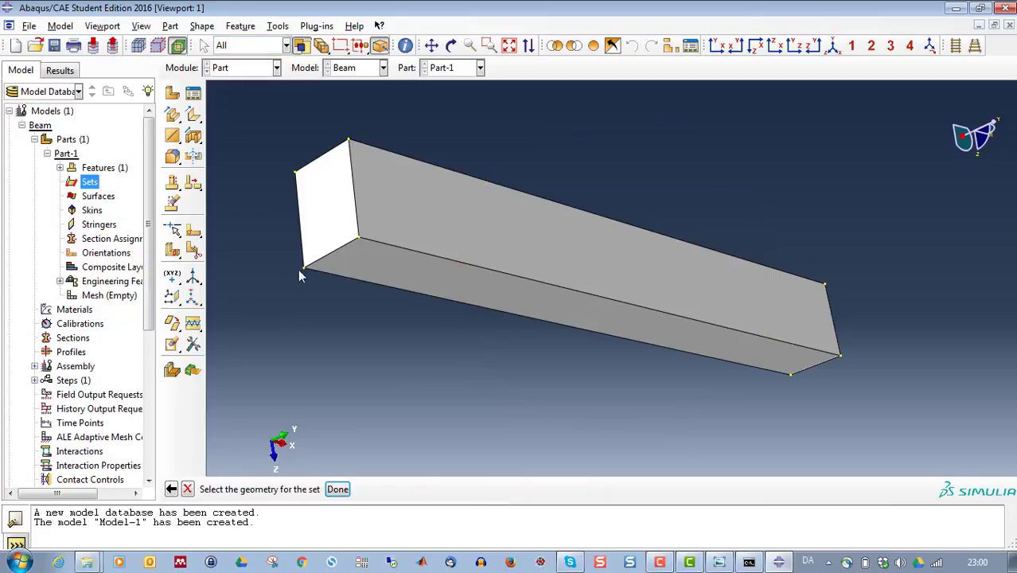
left_click(317, 224)
left_click(337, 489)
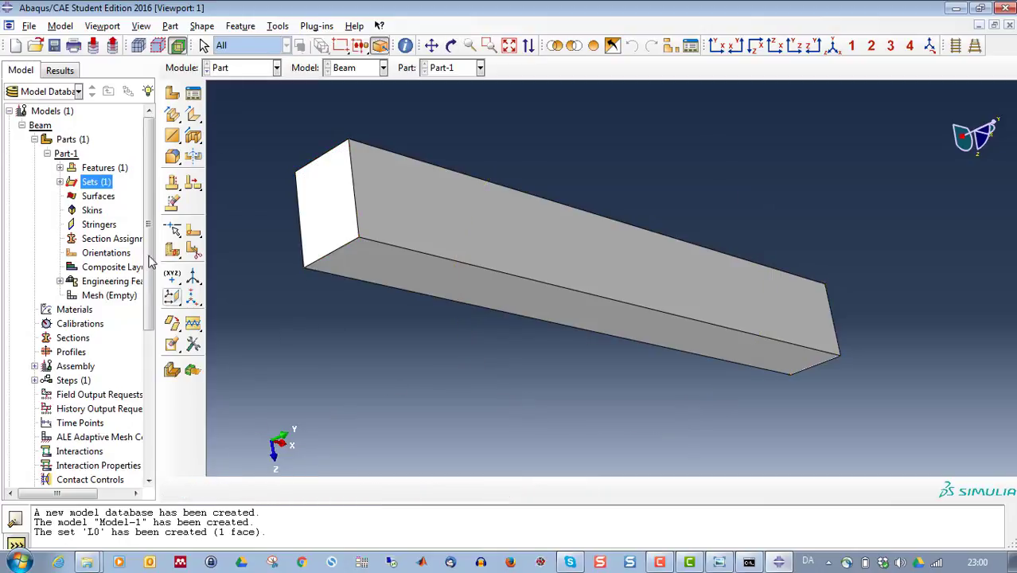
Create a geometry set named L1 on Part-1 containing the beam's end face opposite L0.
left_click(60, 181)
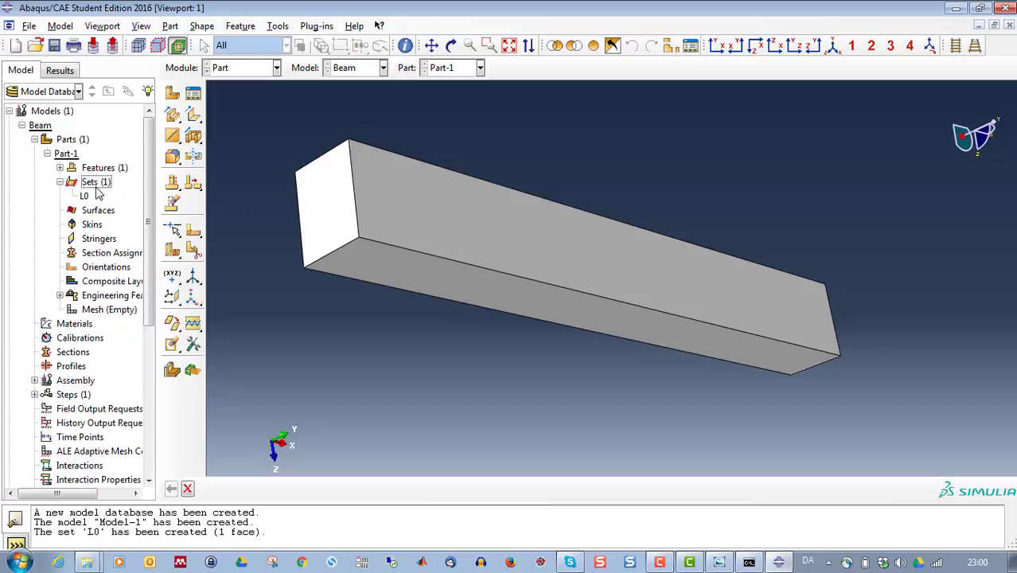
double_click(95, 184)
type("I")
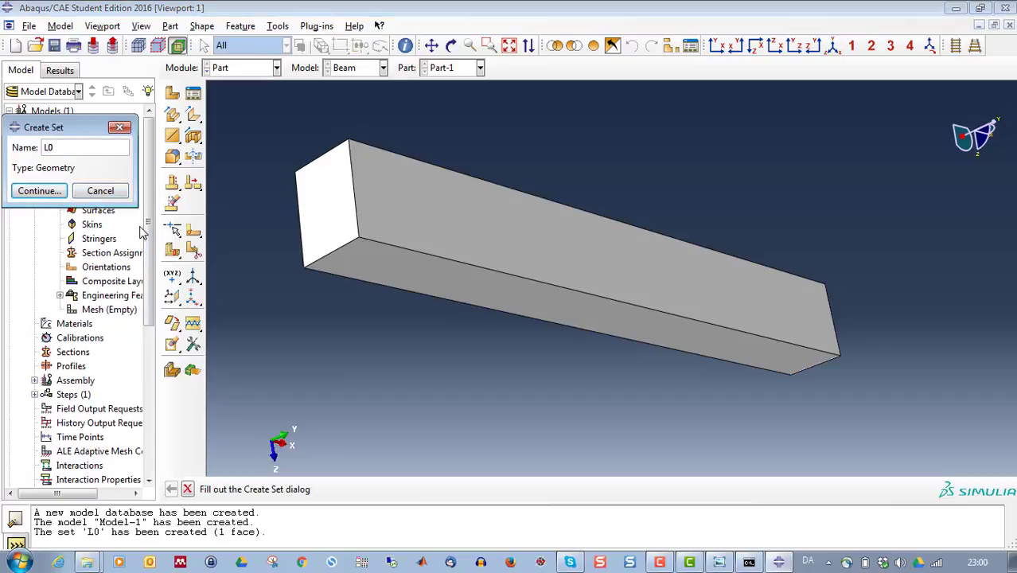
left_click(39, 191)
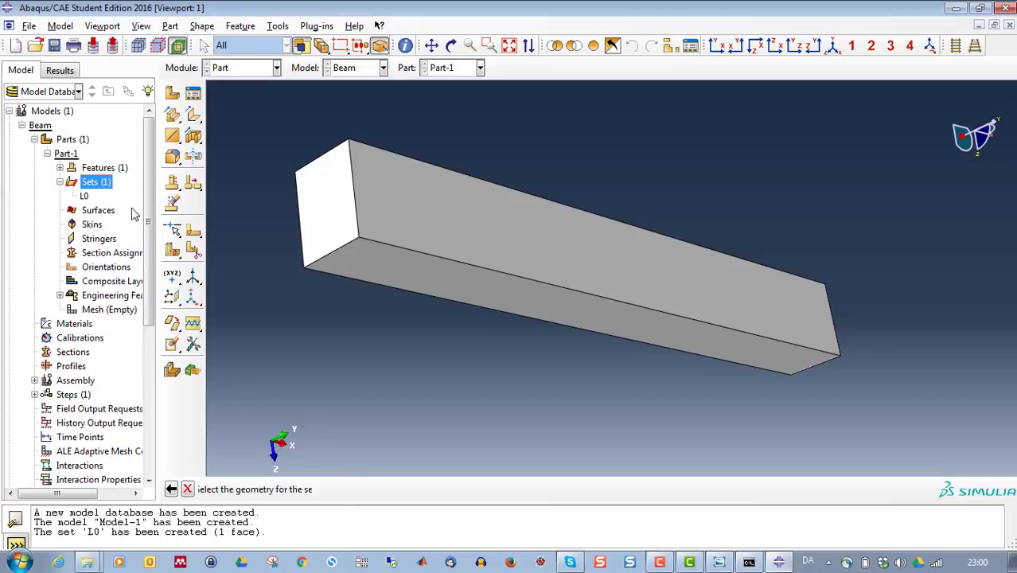
left_click(450, 46)
left_click_drag(767, 299, 484, 379)
left_click(187, 489)
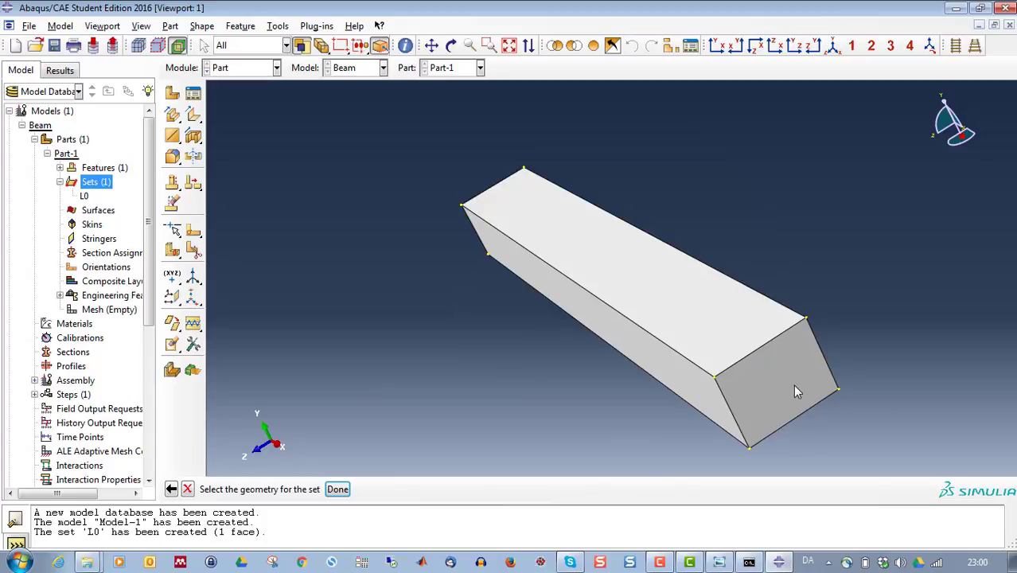
left_click(796, 392)
left_click(337, 488)
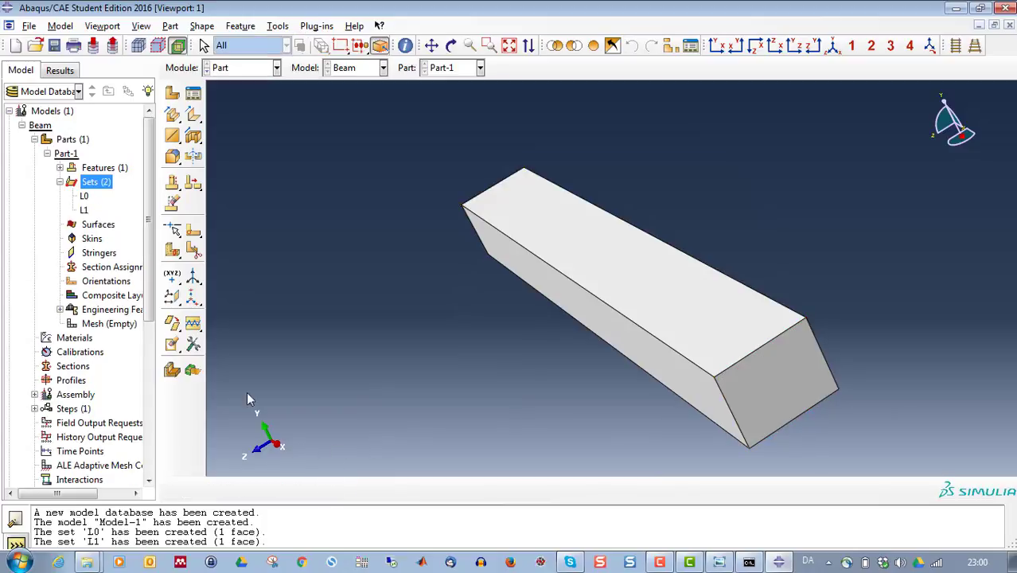
Create a surface named pSurf on the long upper face of the beam.
double_click(92, 182)
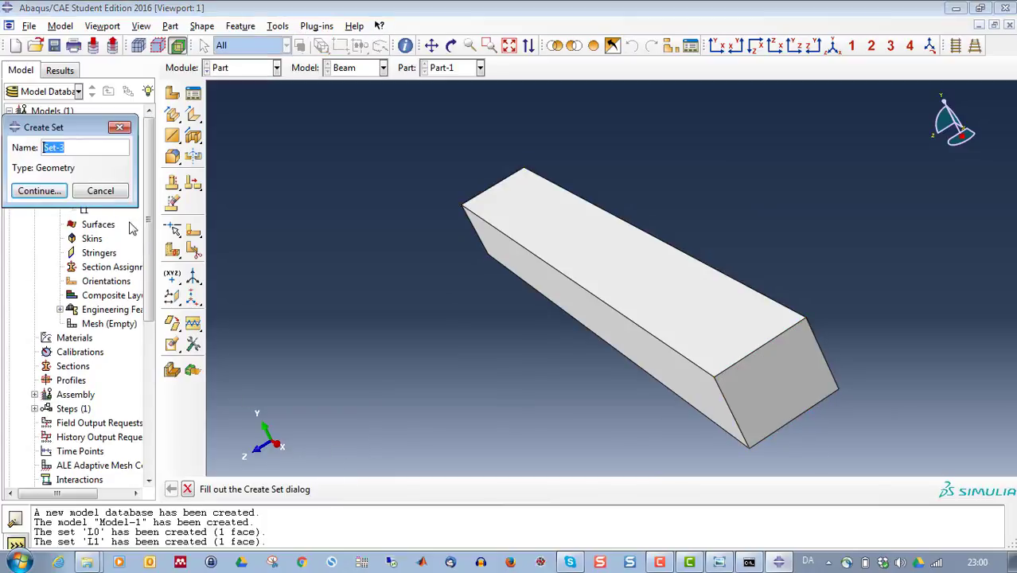
left_click(106, 192)
double_click(96, 226)
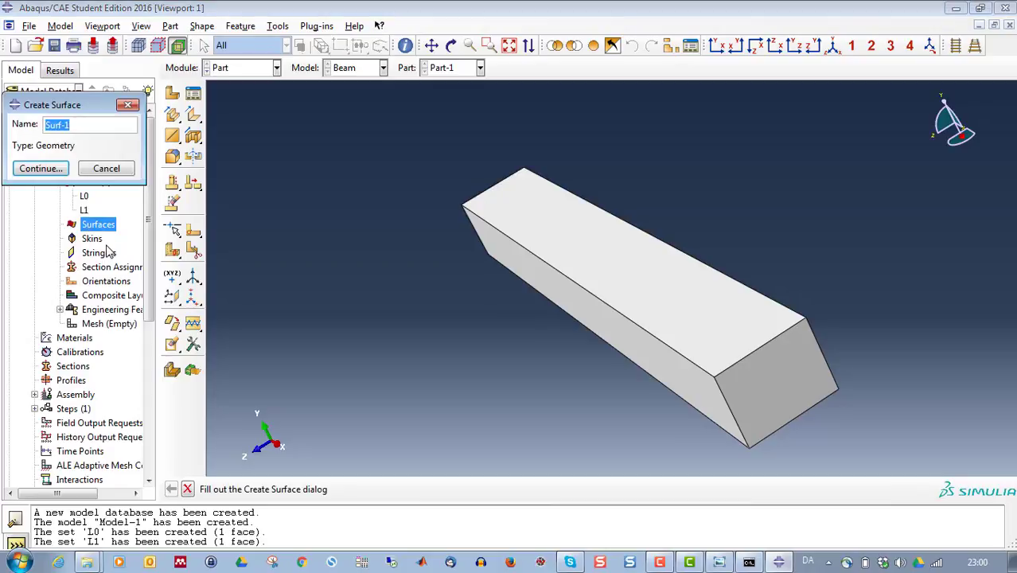
type("e")
left_click(40, 168)
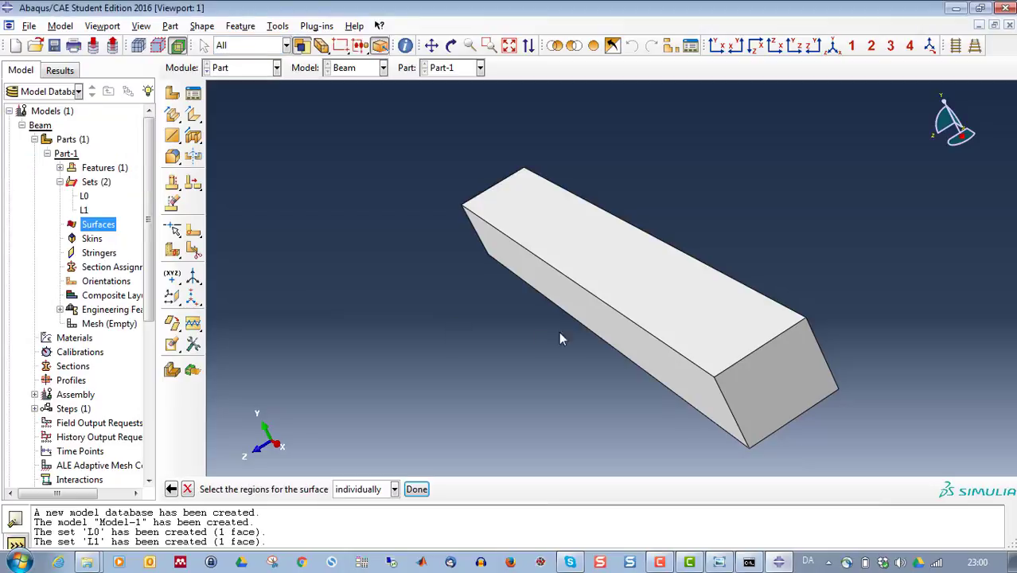
left_click(640, 318)
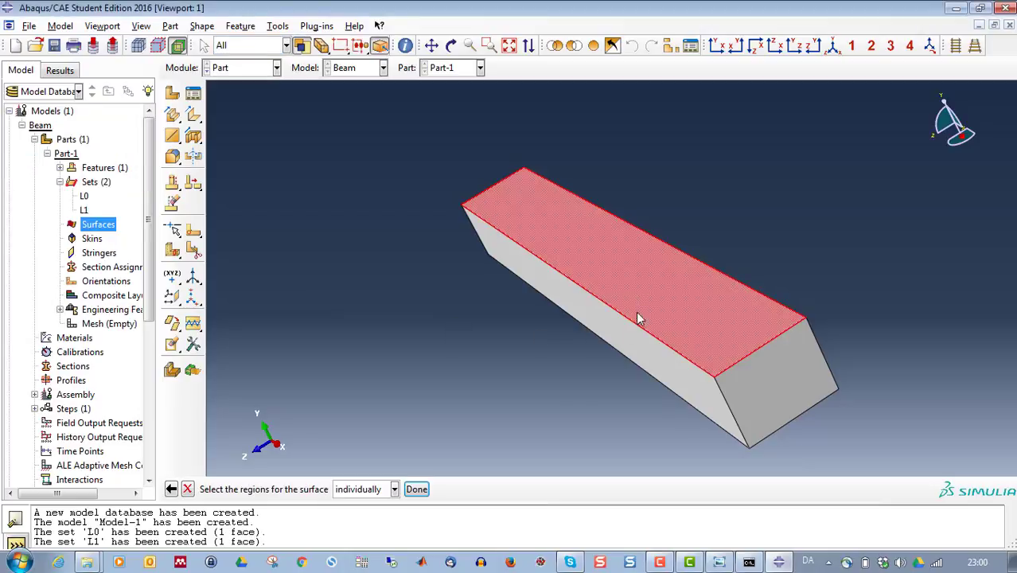
left_click(416, 489)
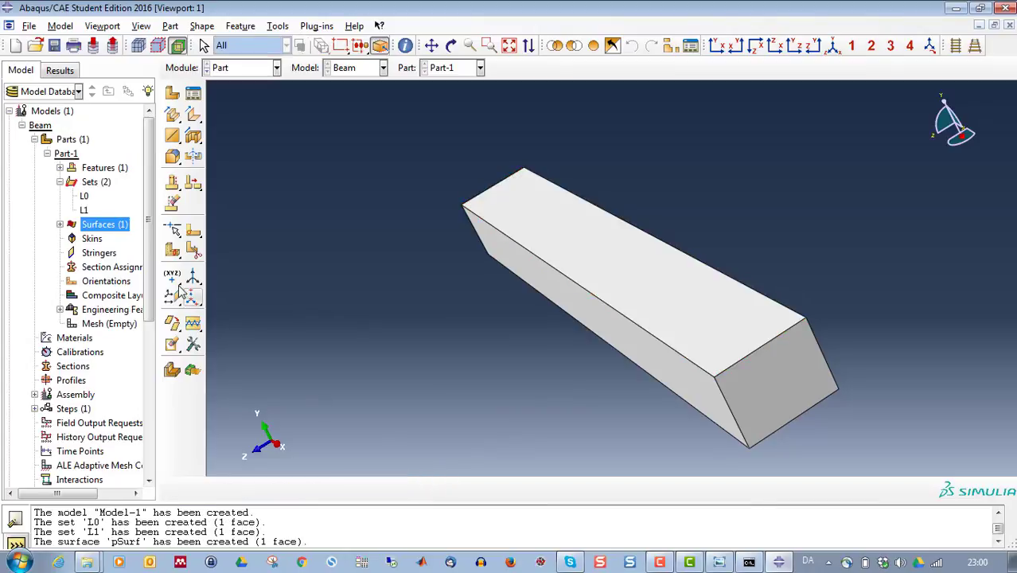
Review the part's sets and surface, highlighting set L1 on the beam, and collapse the parts branch.
left_click(60, 224)
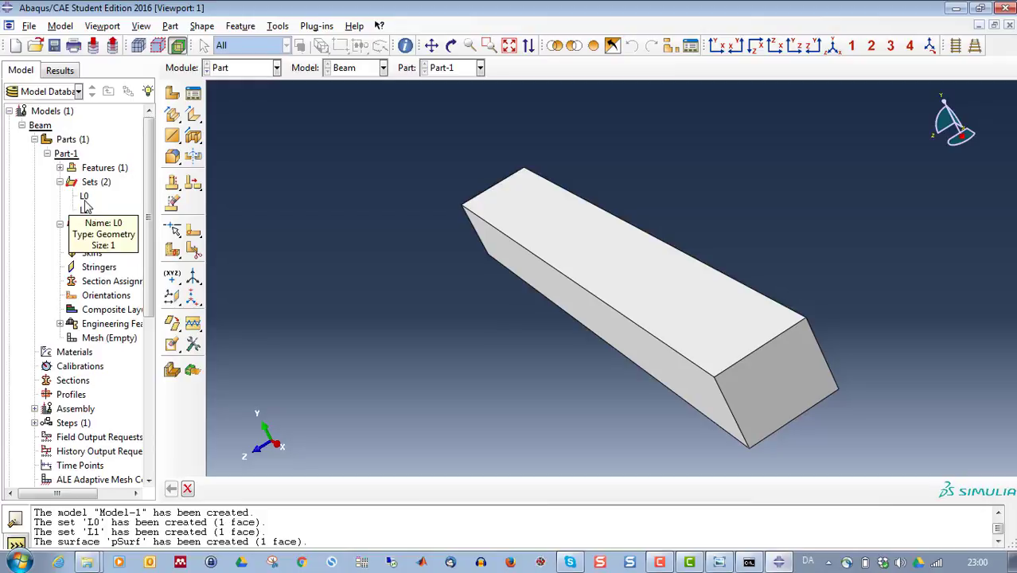
left_click(89, 226)
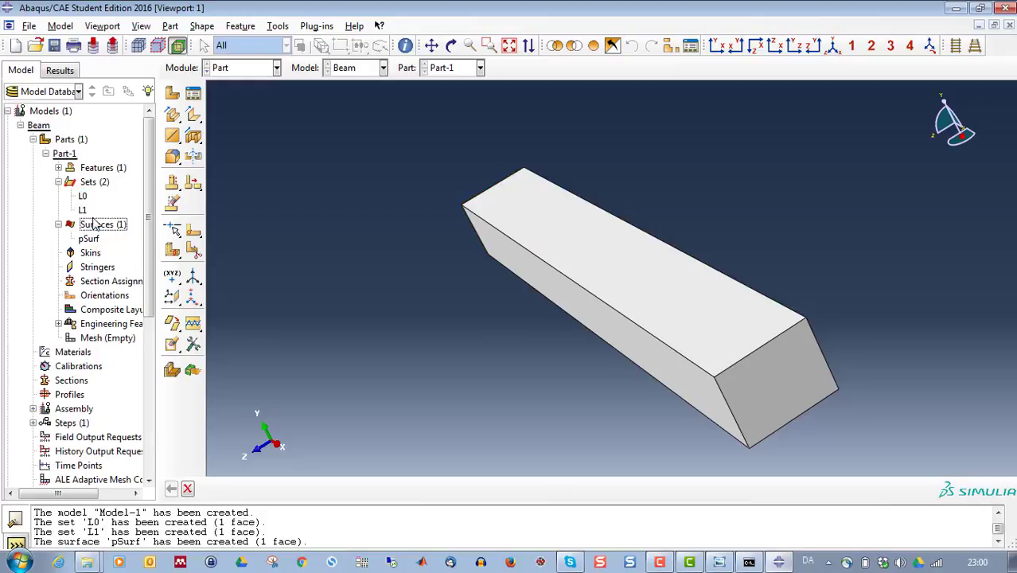
left_click(84, 210)
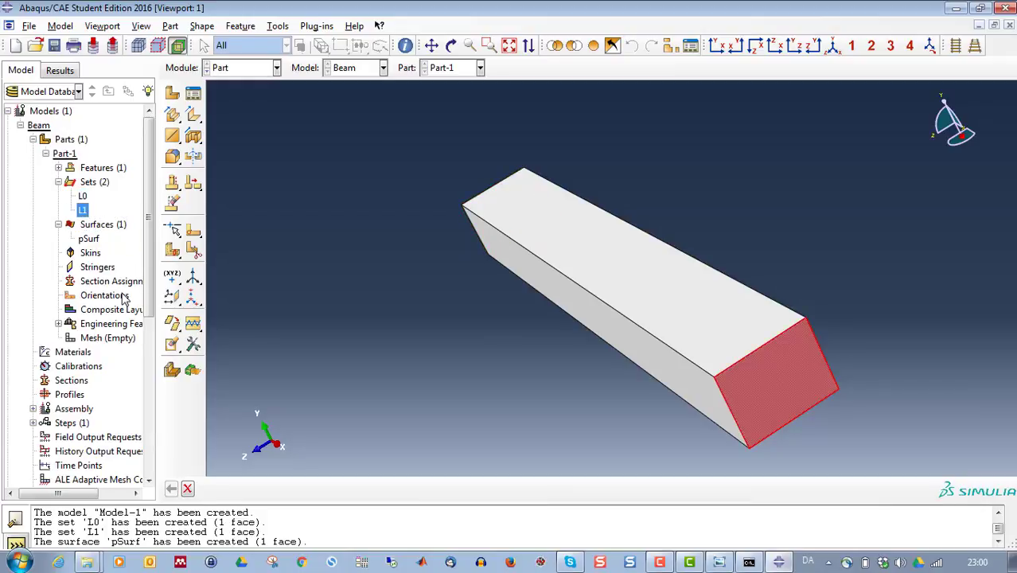
left_click(21, 125)
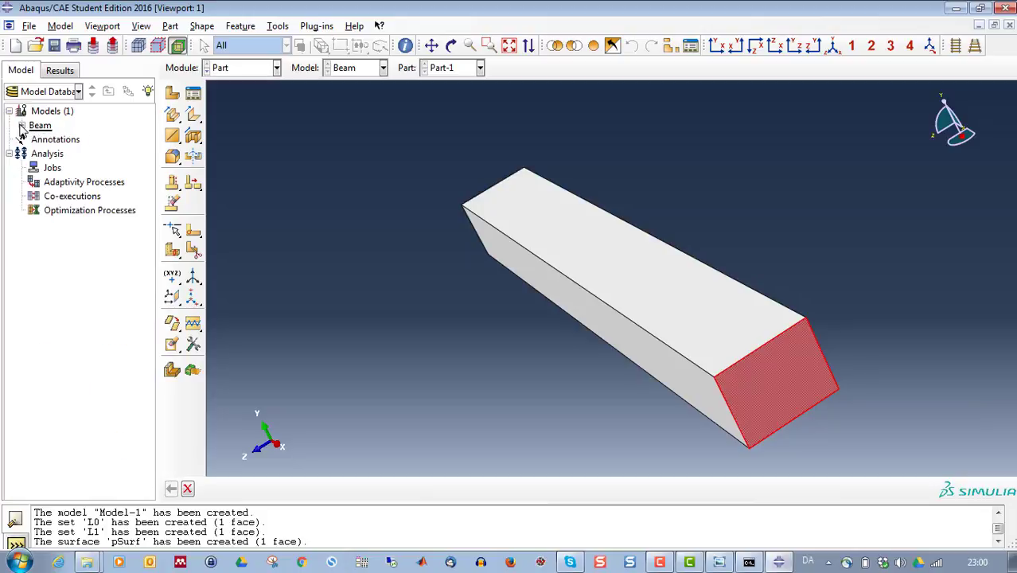
left_click(21, 126)
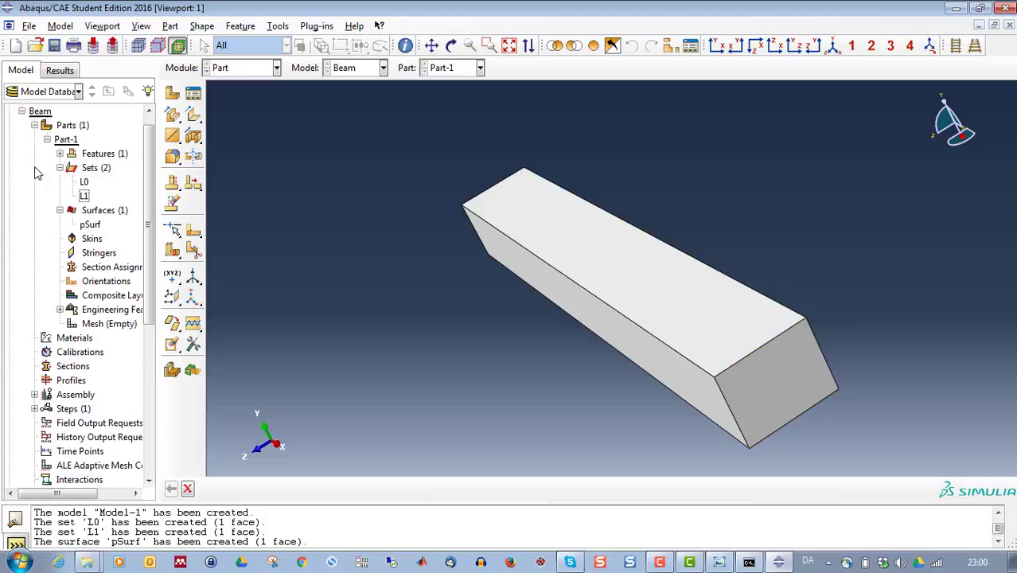
left_click(34, 125)
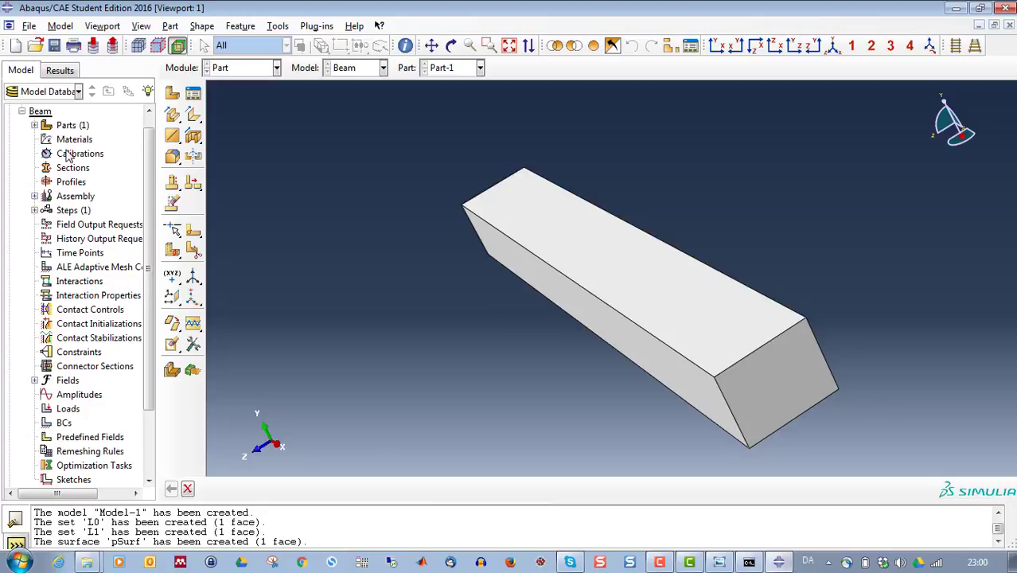
Create an isotropic elastic material with a Young's modulus of 209000 and a Poisson's ratio of 0.3.
double_click(70, 140)
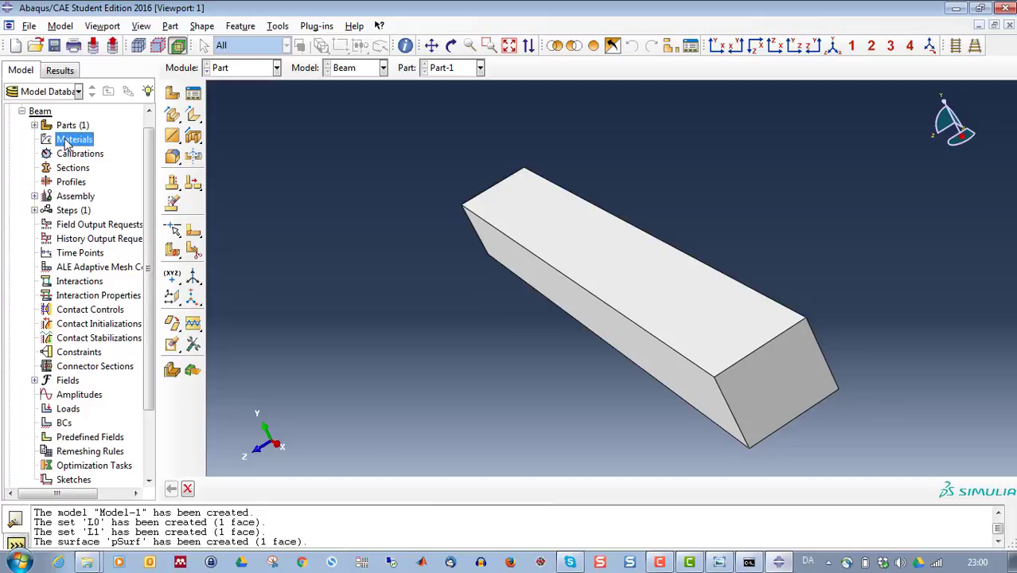
left_click(89, 206)
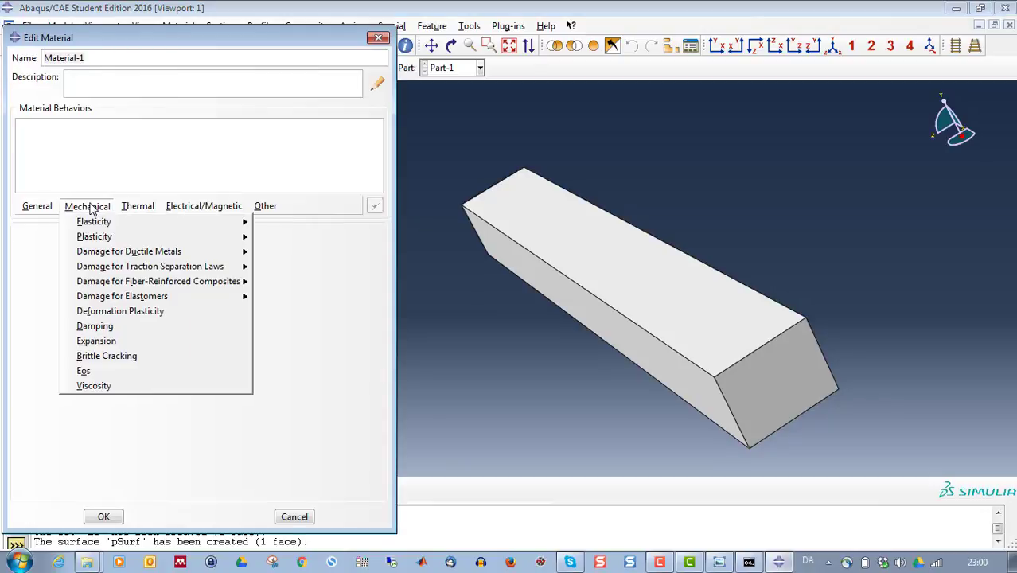
mouse_move(89, 221)
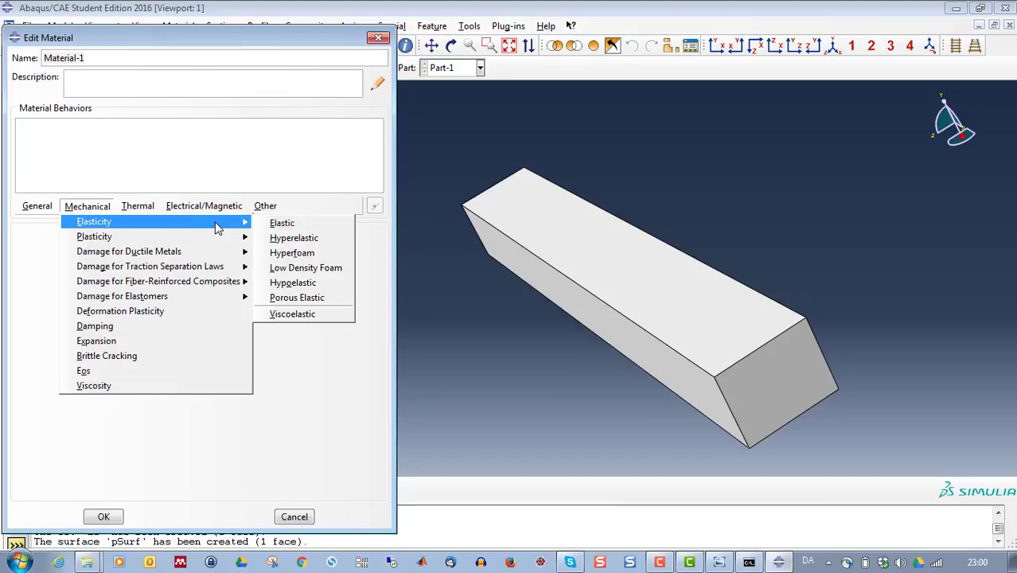
left_click(282, 225)
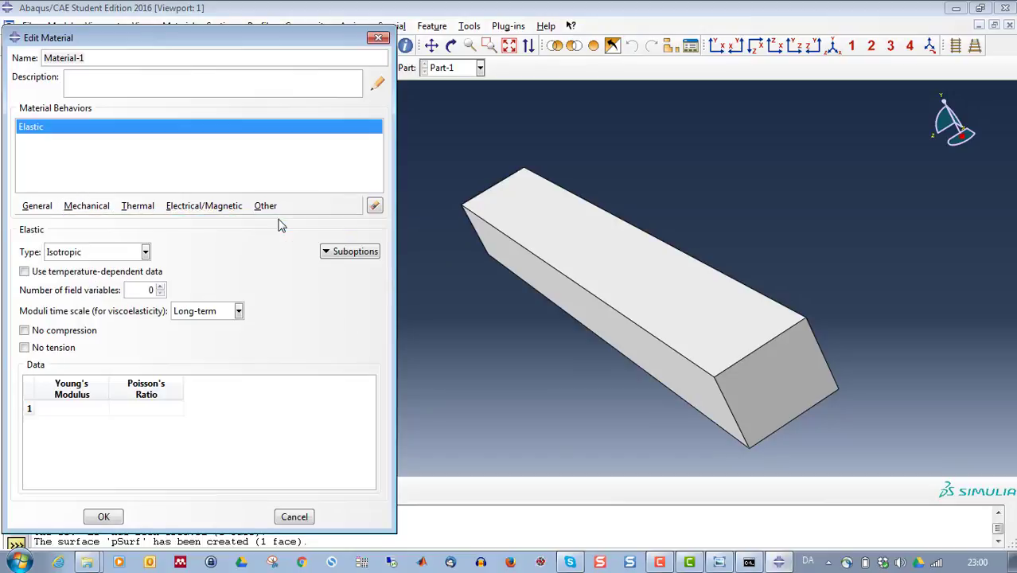
left_click(58, 409)
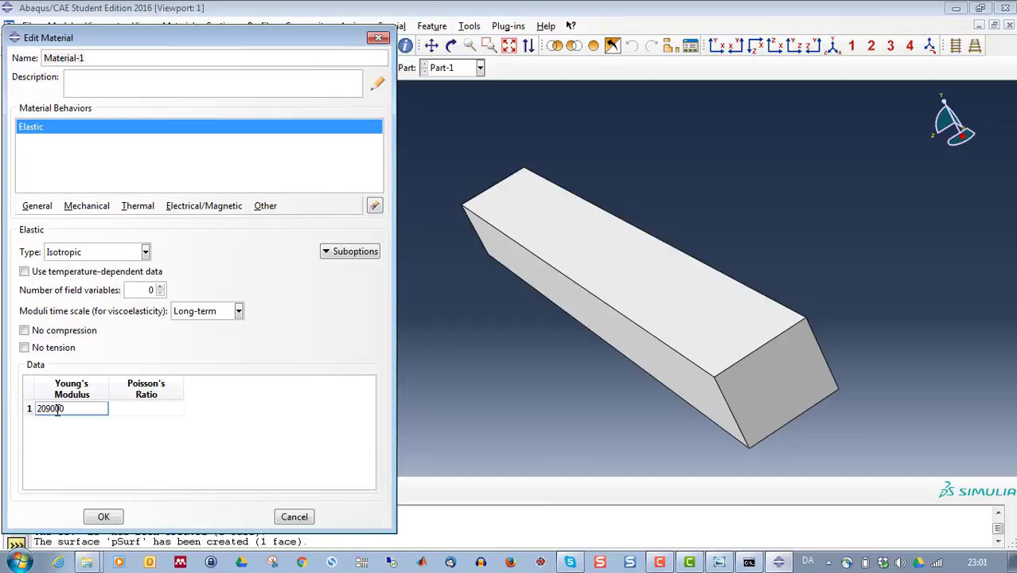
type("209000")
left_click(145, 409)
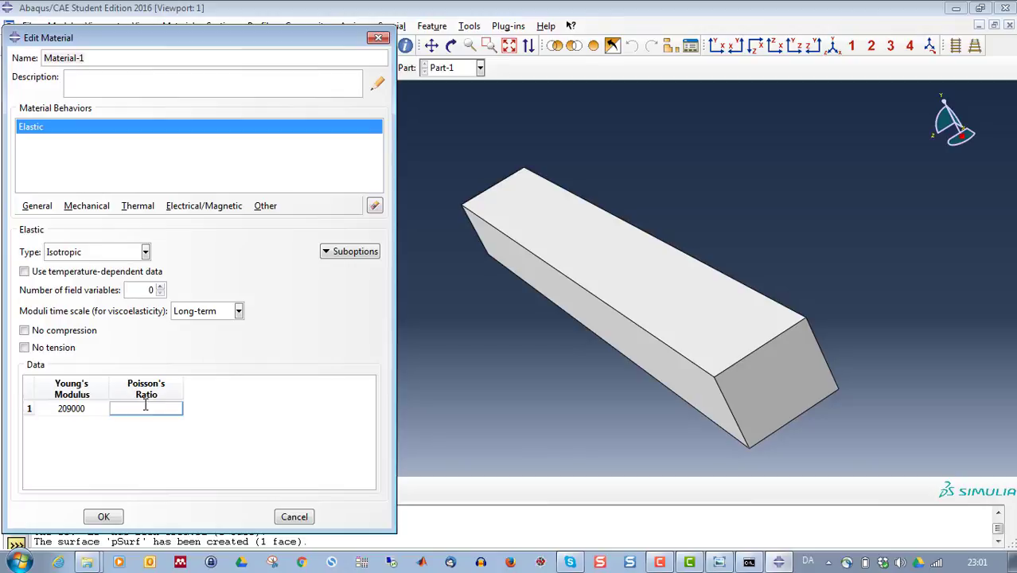
type("0.3")
left_click(104, 517)
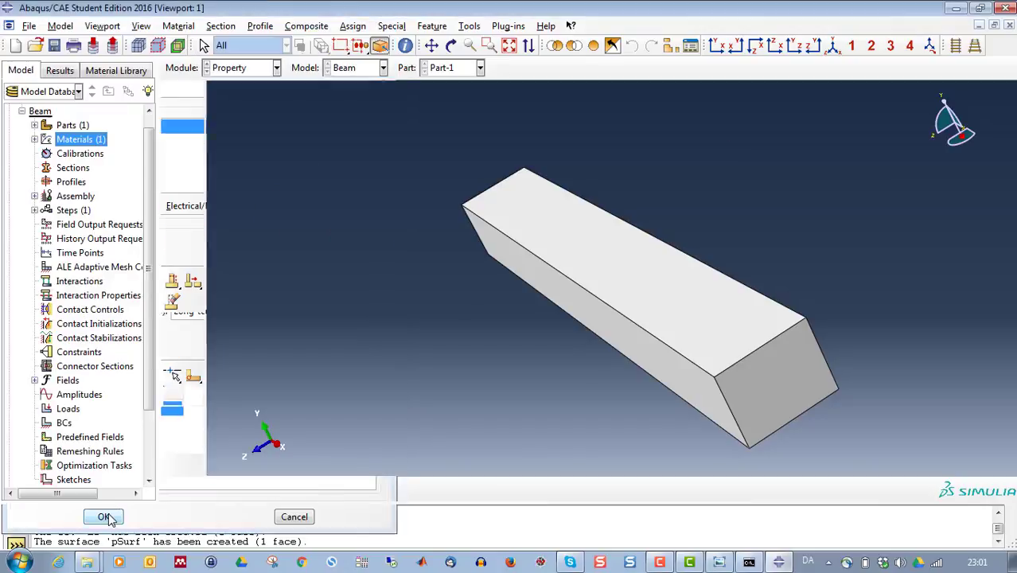
Create a solid, homogeneous section that uses Material-1.
double_click(68, 169)
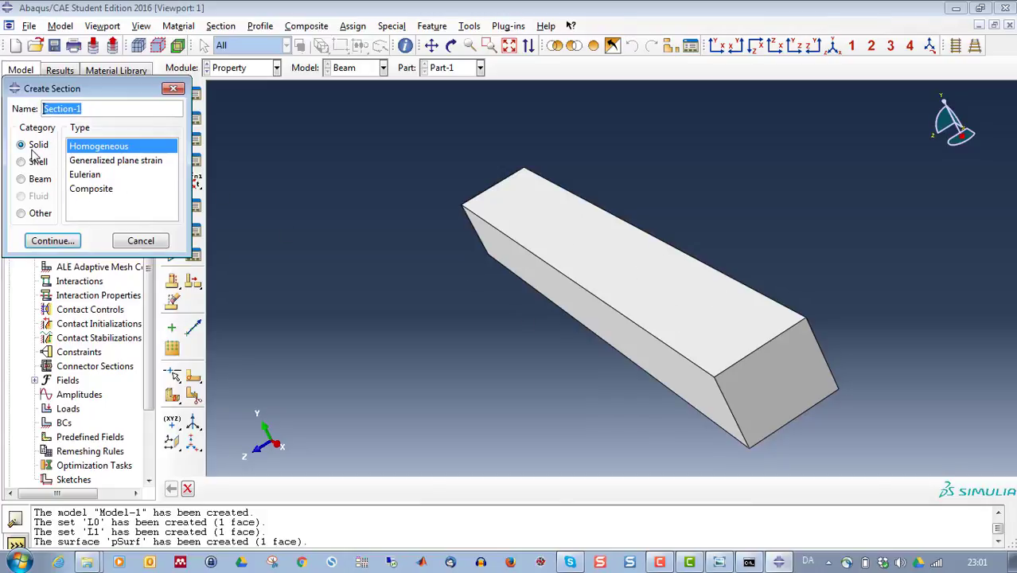
left_click(52, 241)
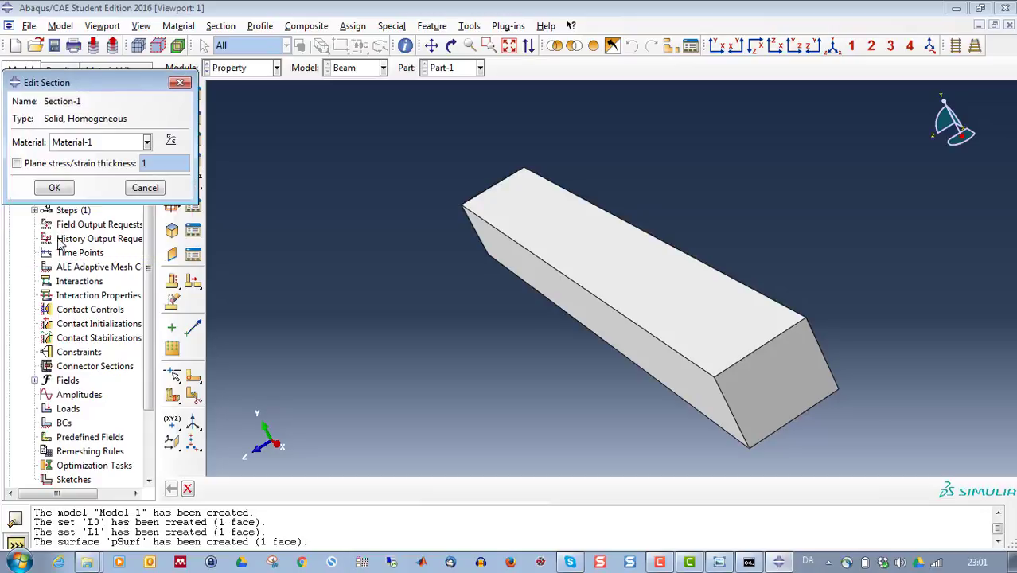
left_click(56, 189)
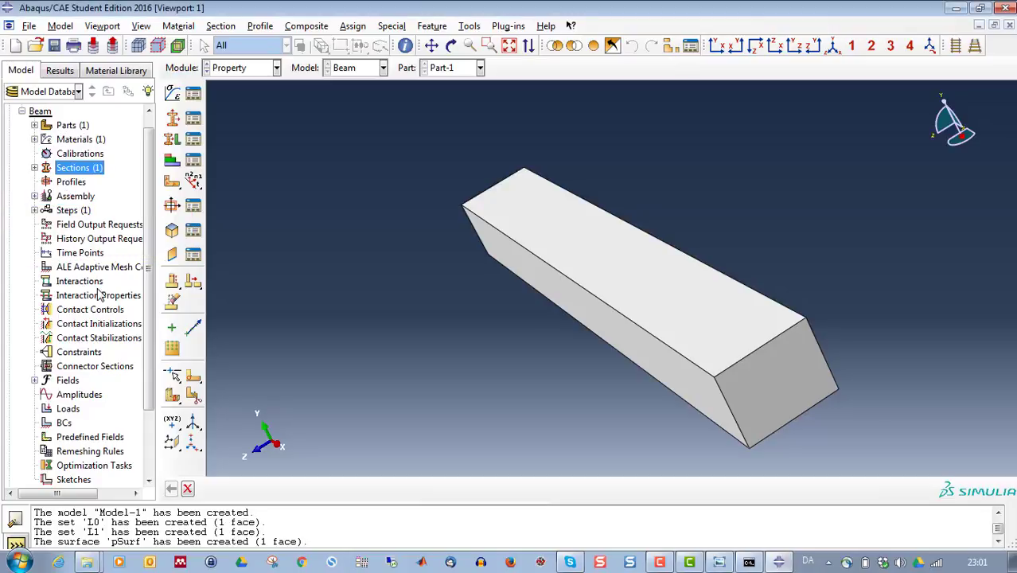
Assign Section-1 to the whole beam of Part-1, saving the selected region as a set named Model.
left_click(34, 125)
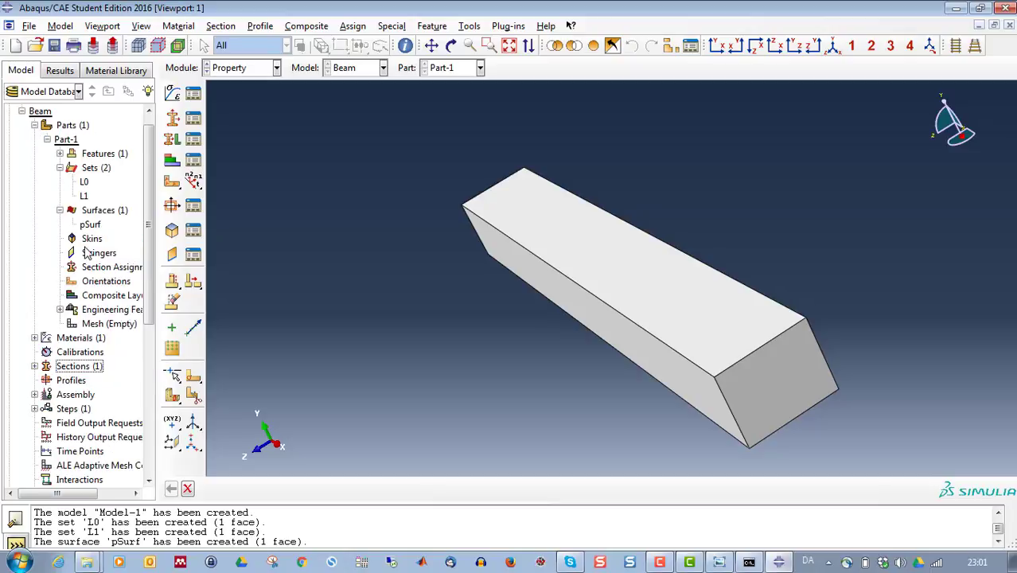
double_click(106, 268)
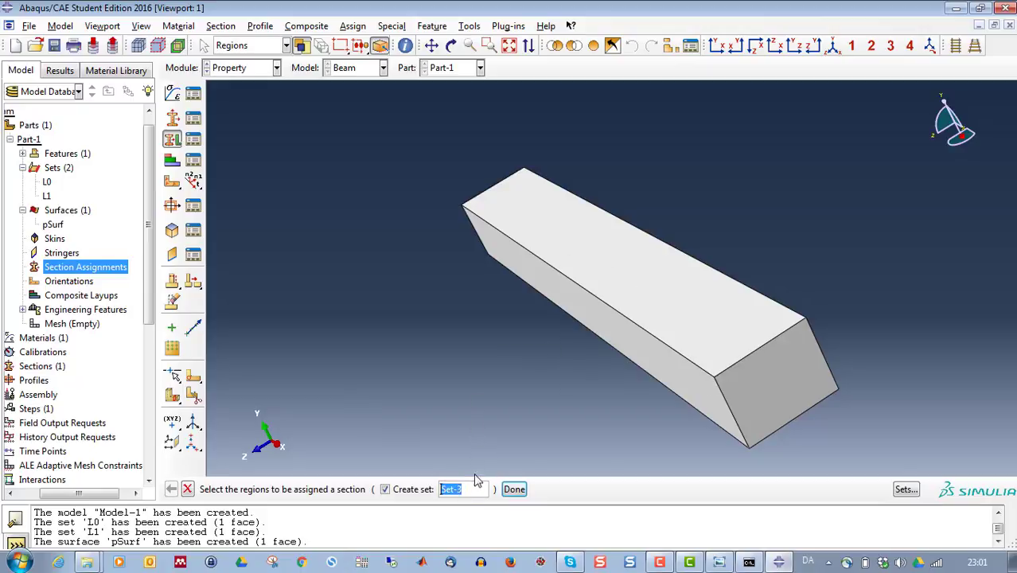
type("Model")
left_click(514, 487)
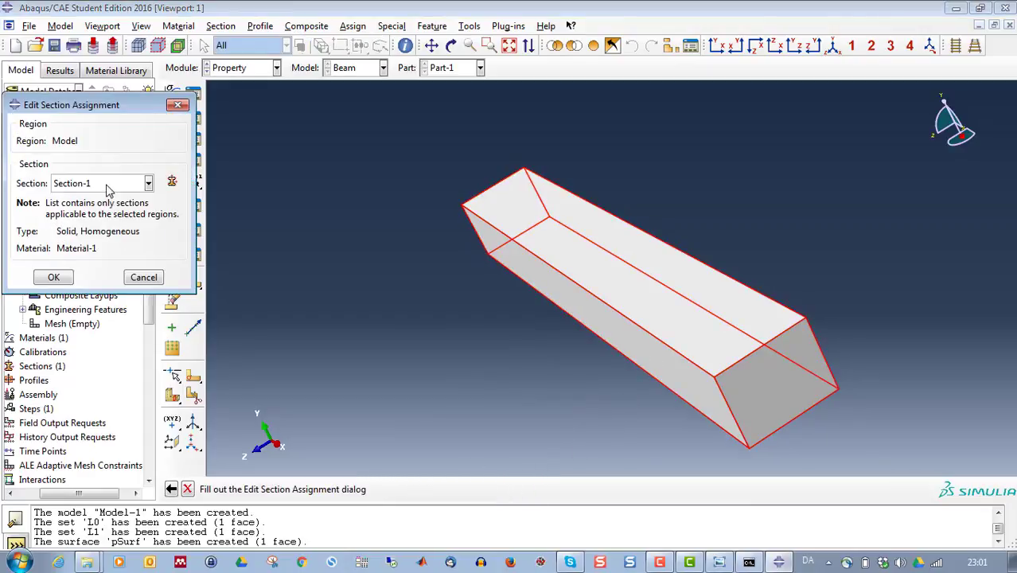
left_click(56, 279)
Create a dependent instance of Part-1 in the assembly and check the sets and surface it inherits.
left_click(34, 281)
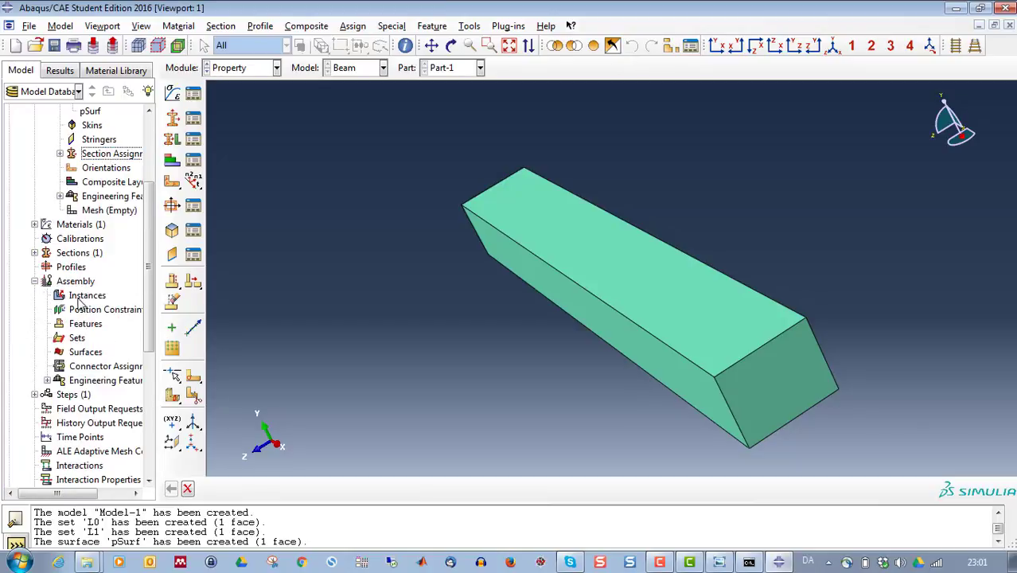
double_click(79, 298)
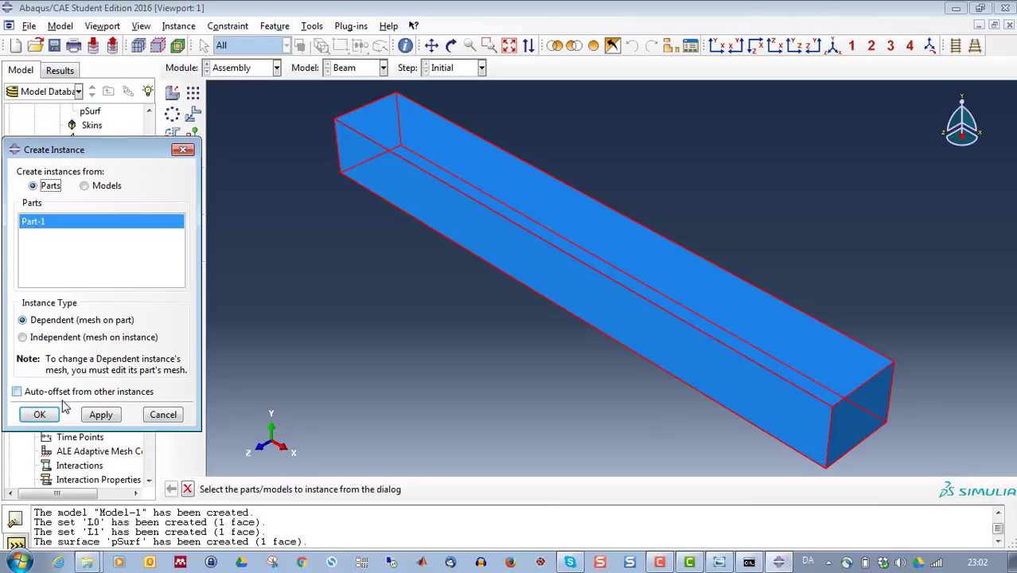
left_click(40, 416)
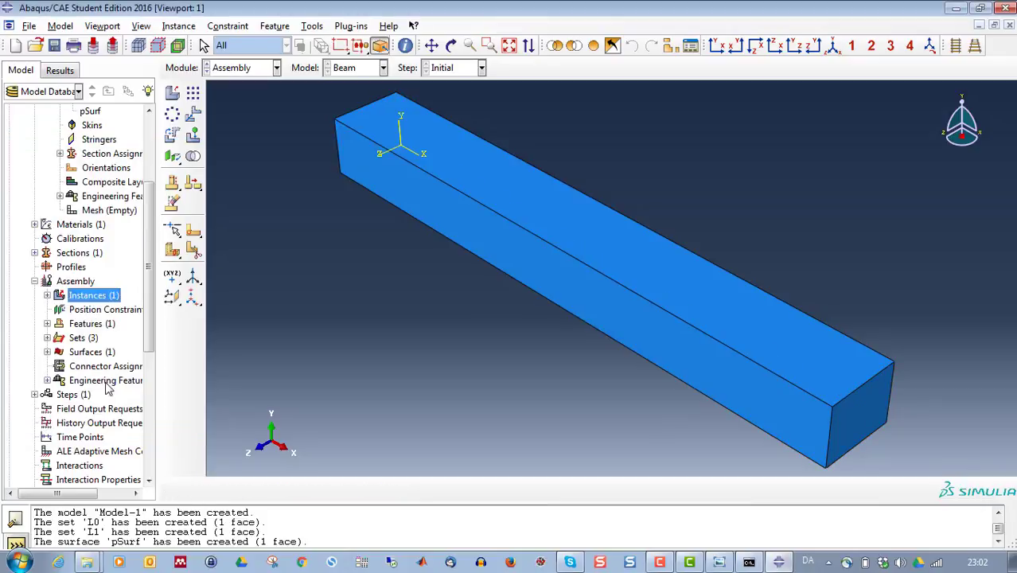
left_click(47, 295)
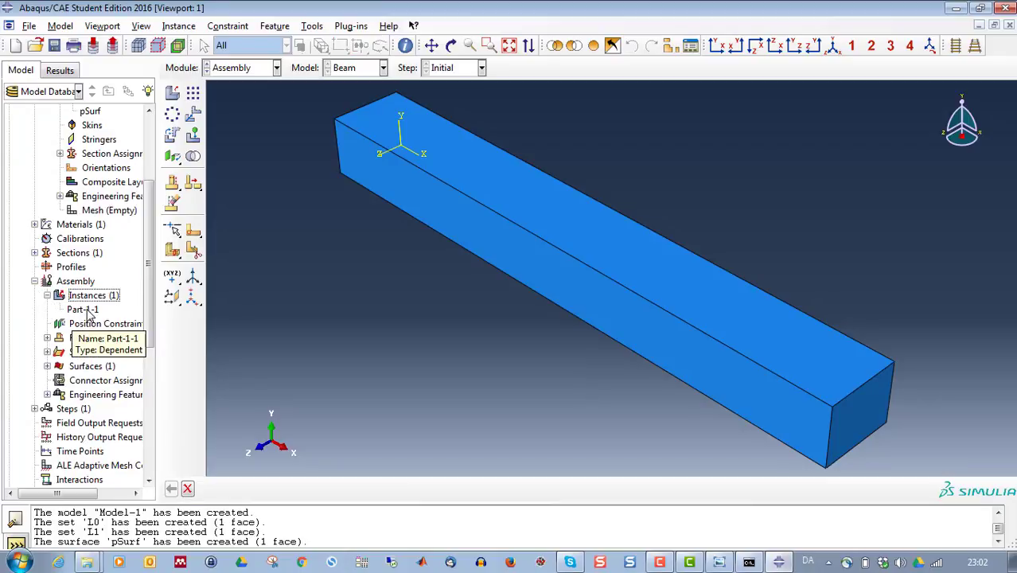
scroll(103, 322, "down", 2)
left_click(47, 262)
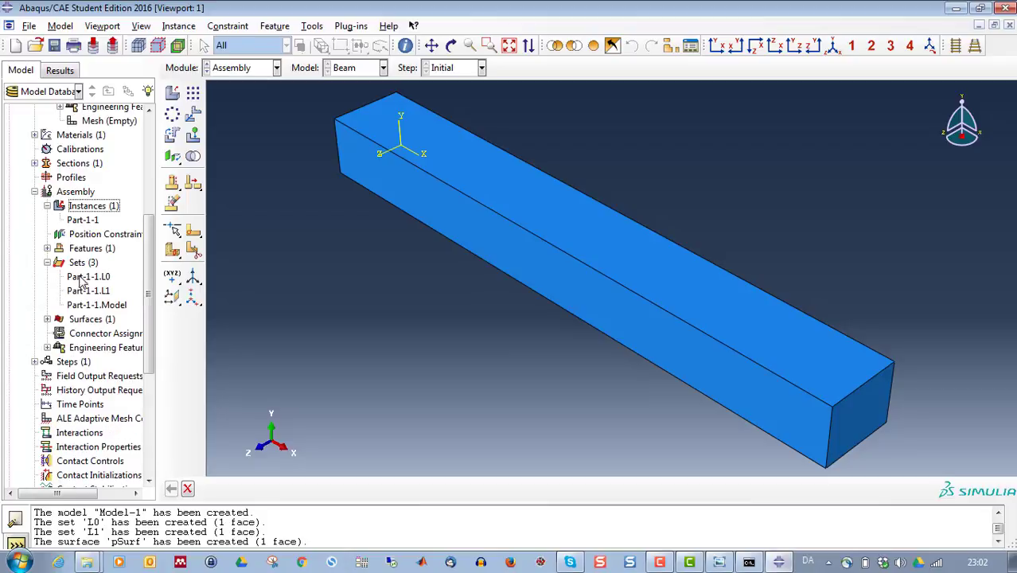
left_click(47, 319)
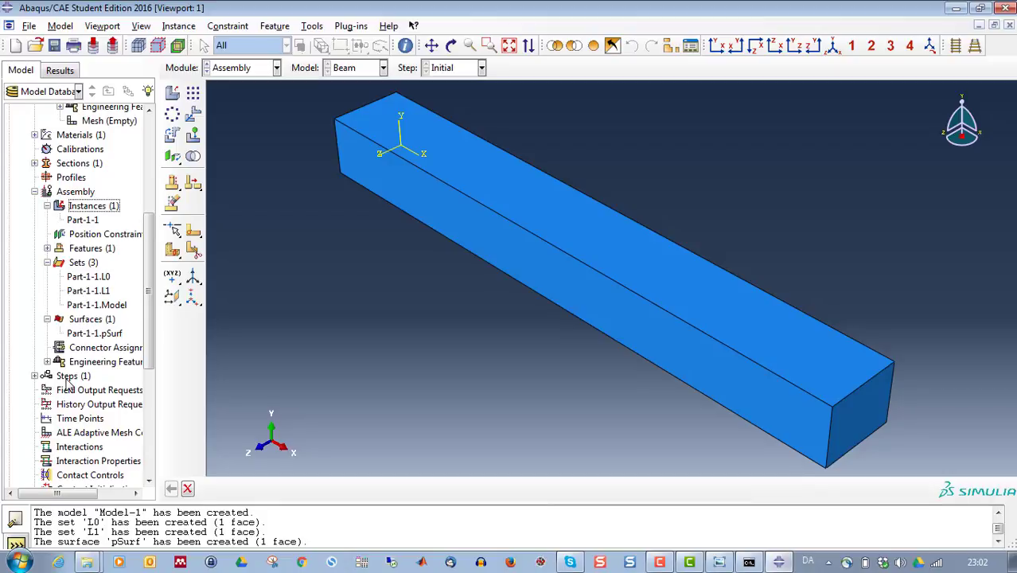
left_click(34, 192)
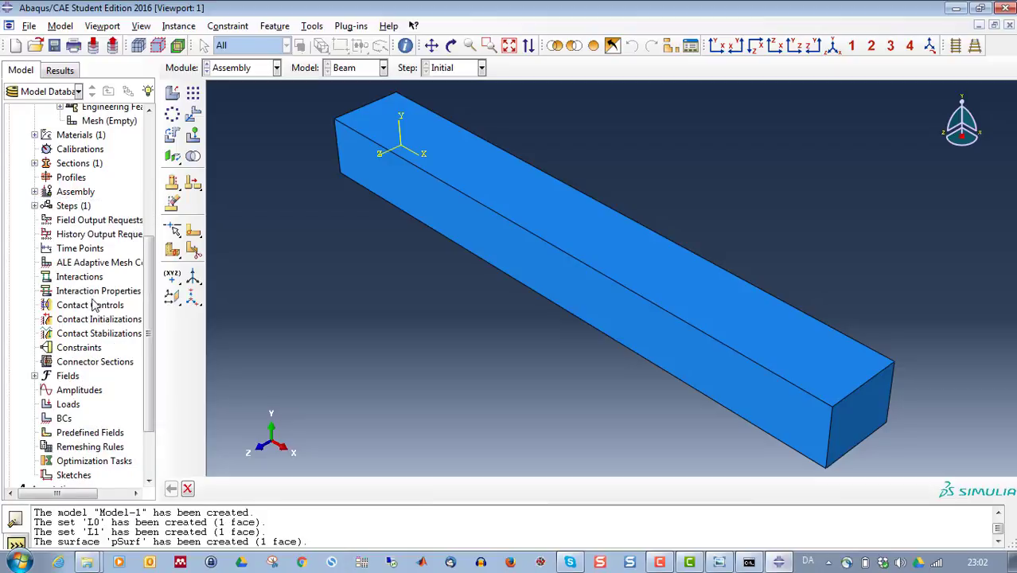
Start a mechanical Displacement/Rotation boundary condition in the Initial step, applied to the end-face set Part-1-1.L0.
double_click(64, 419)
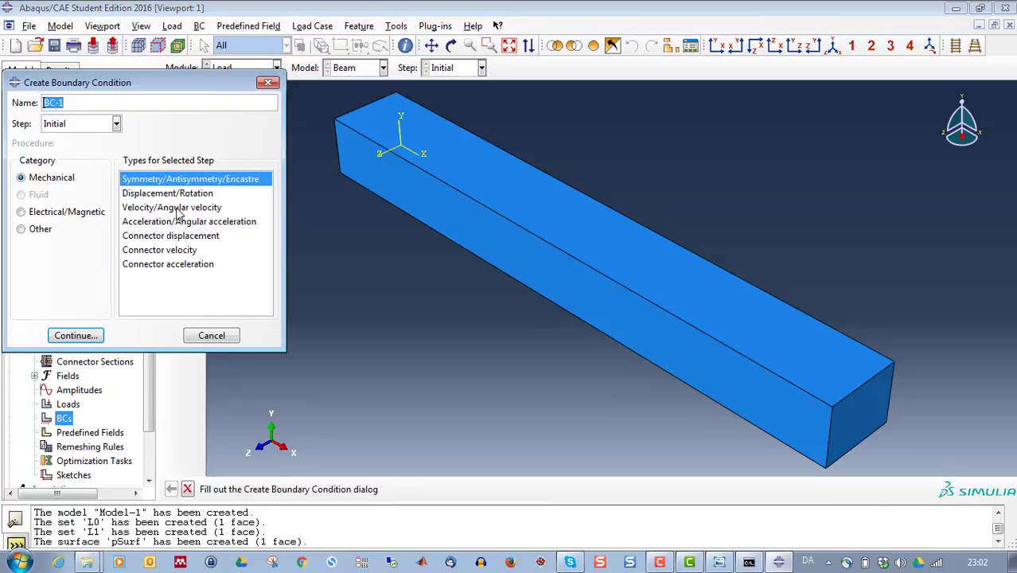
left_click(172, 193)
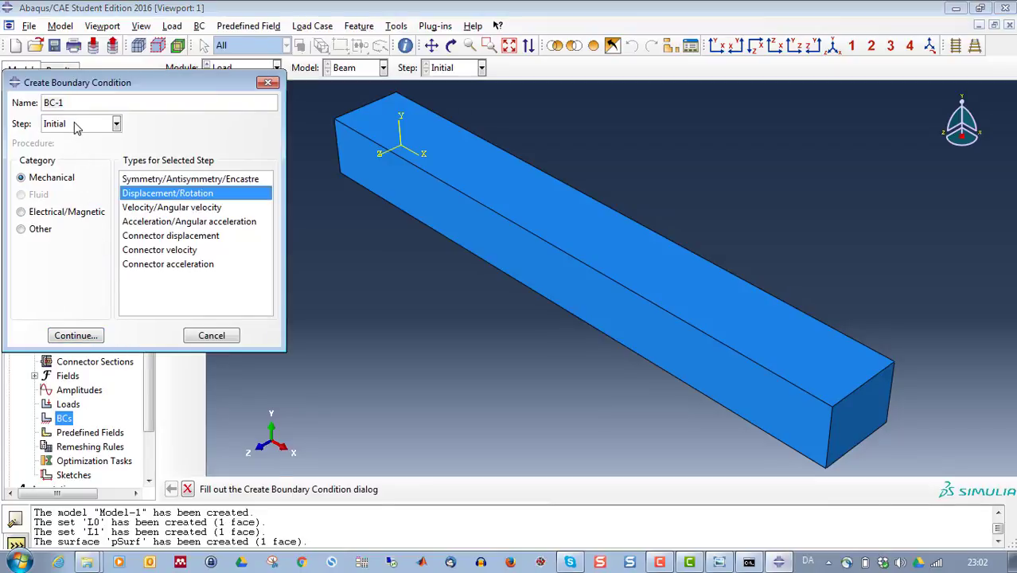
left_click(73, 336)
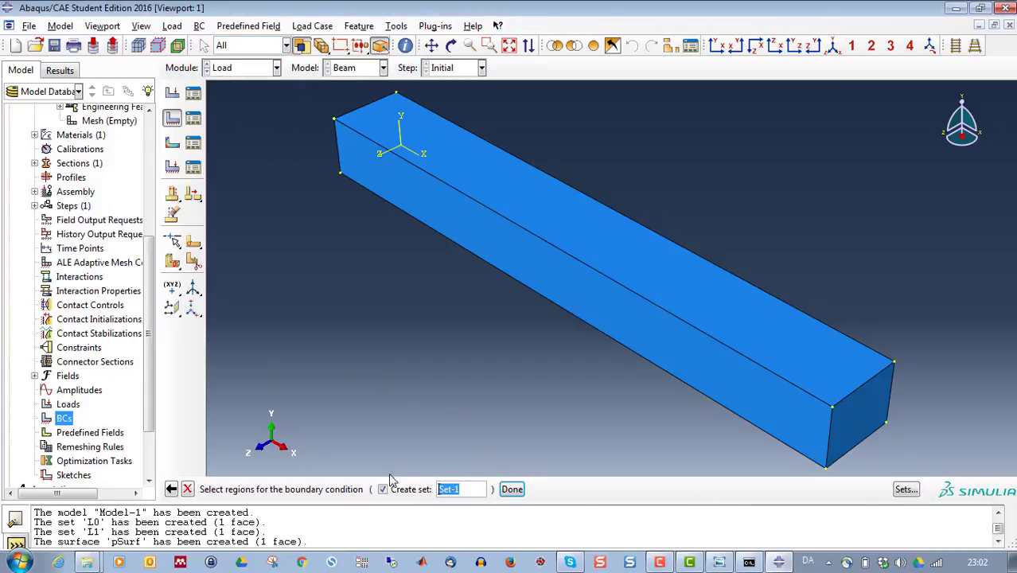
left_click(906, 489)
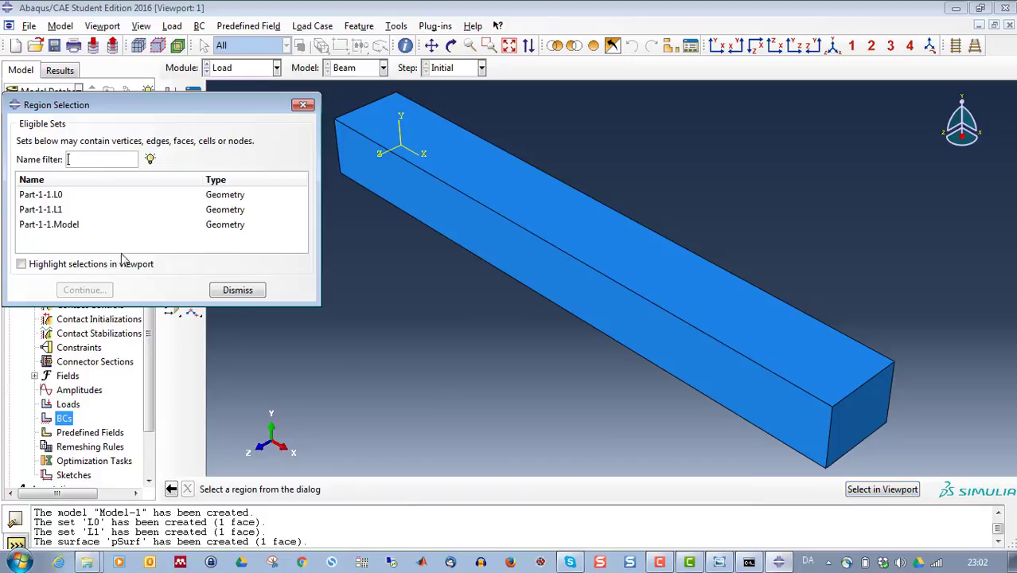
left_click(48, 196)
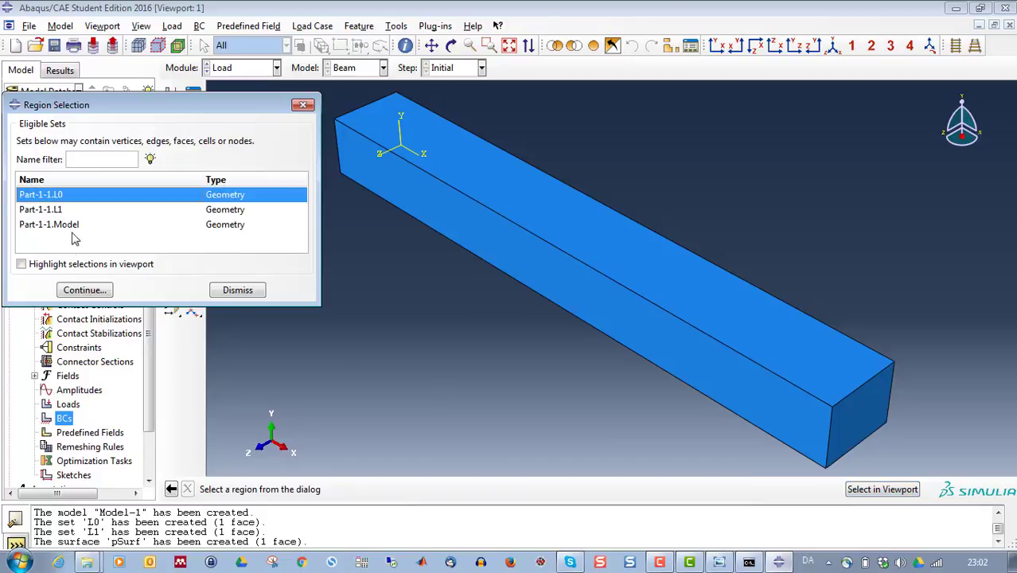
left_click(22, 265)
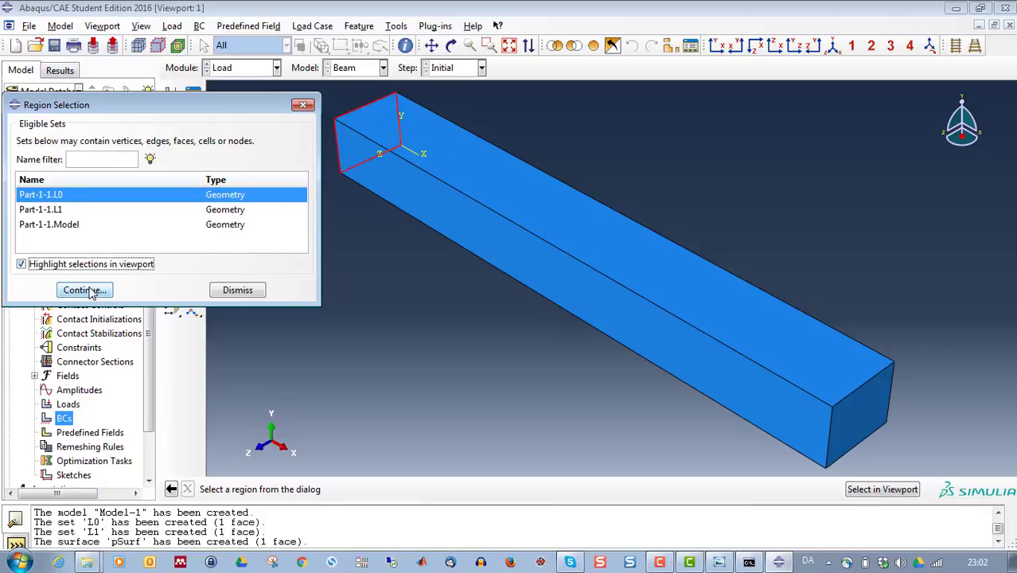
left_click(85, 290)
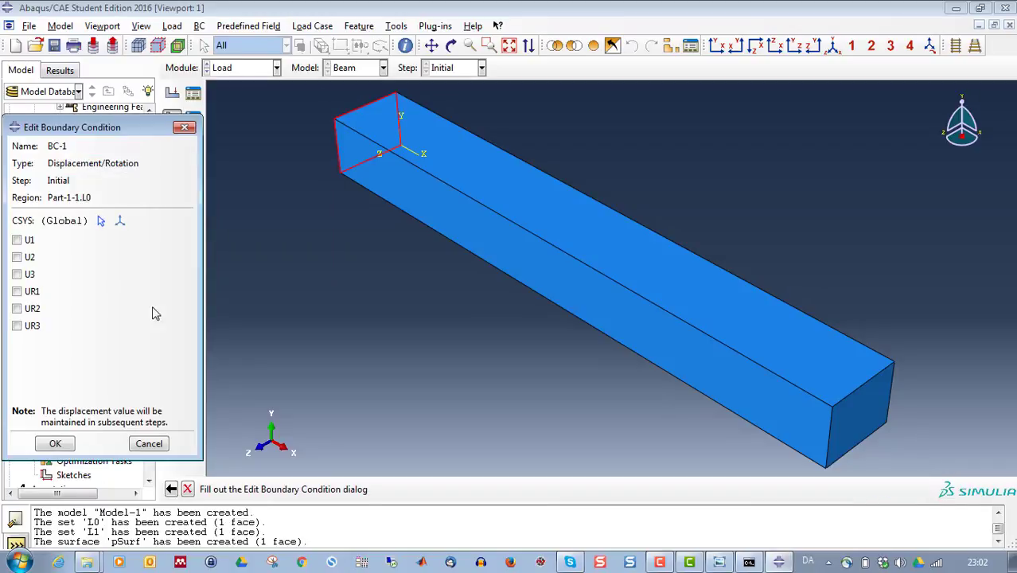
Constrain U1, U2 and U3 in the boundary condition on the L0 end face.
left_click(17, 240)
left_click(16, 257)
left_click(17, 274)
left_click(54, 443)
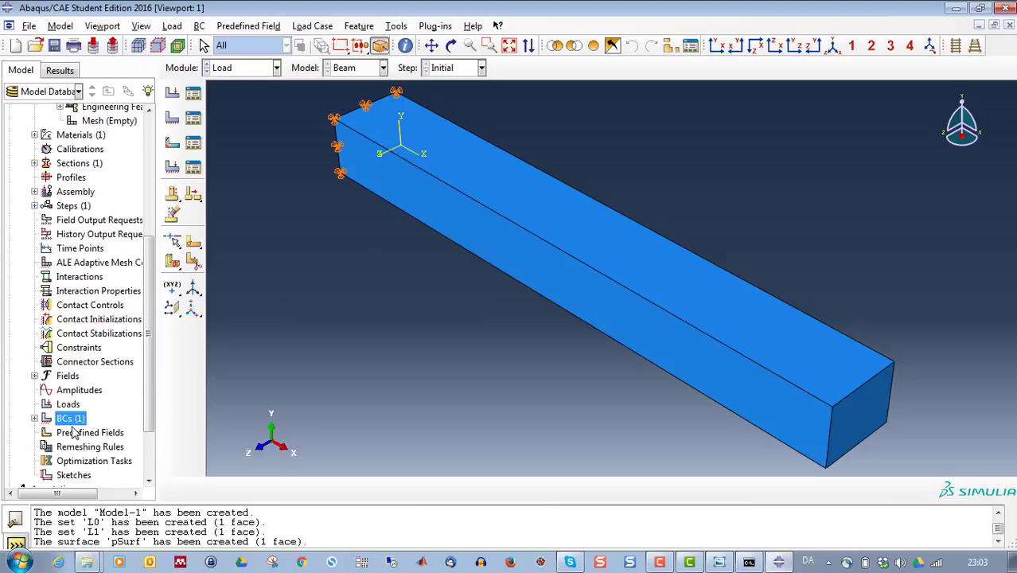
left_click(34, 418)
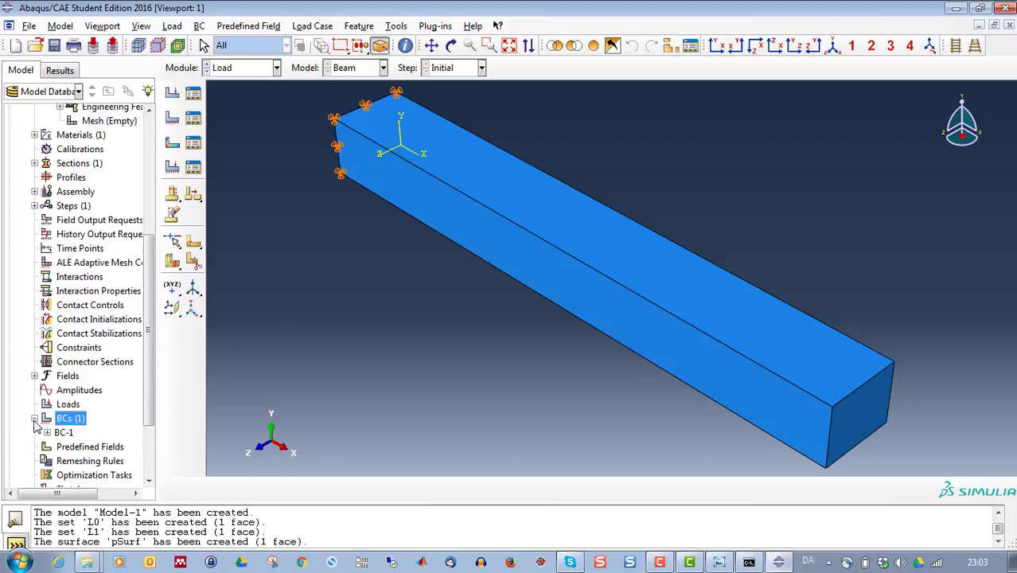
Create a Static, General analysis step after Initial, keeping a time period of 1 and Nlgeom off.
double_click(66, 404)
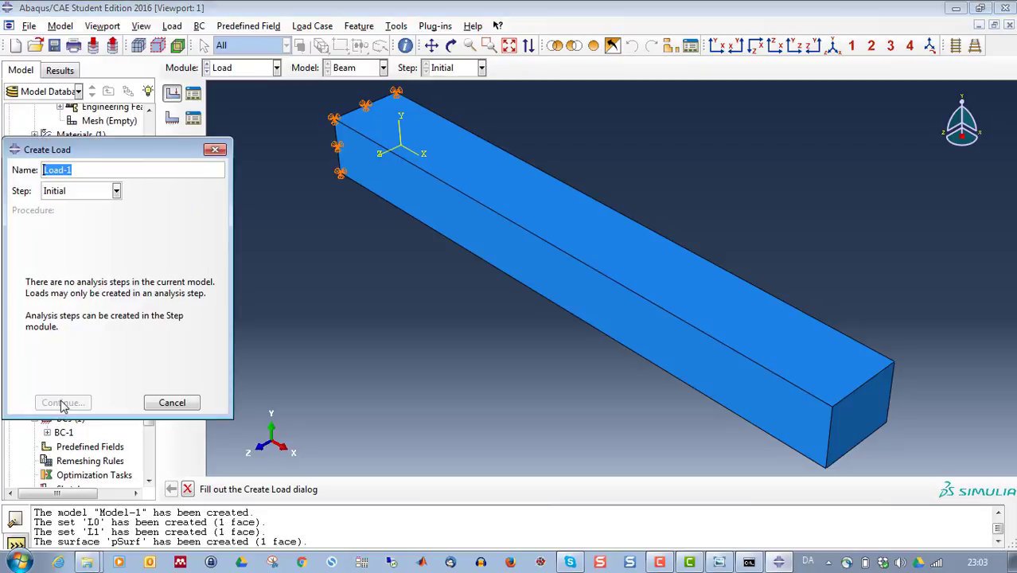
left_click(171, 402)
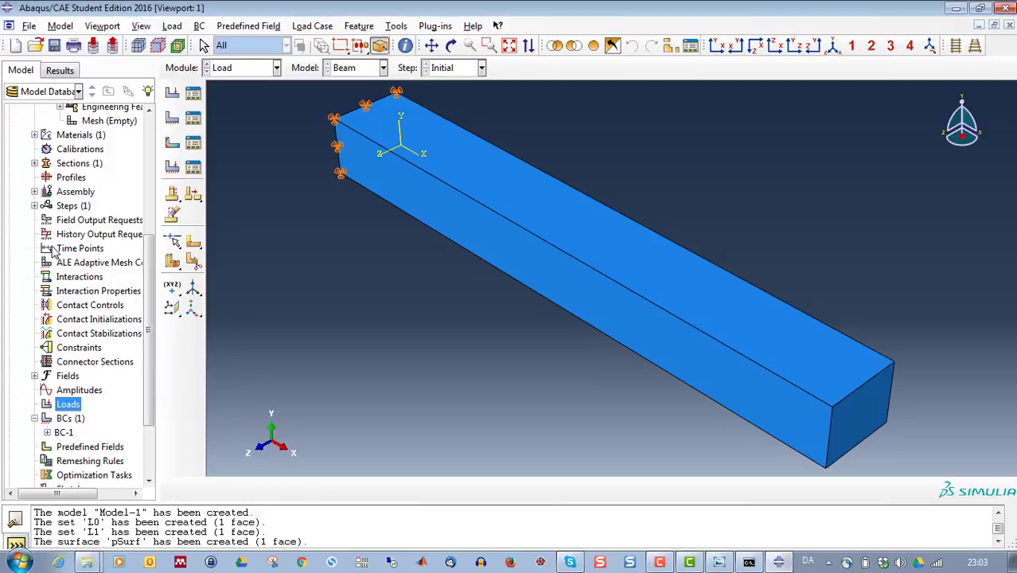
left_click(35, 206)
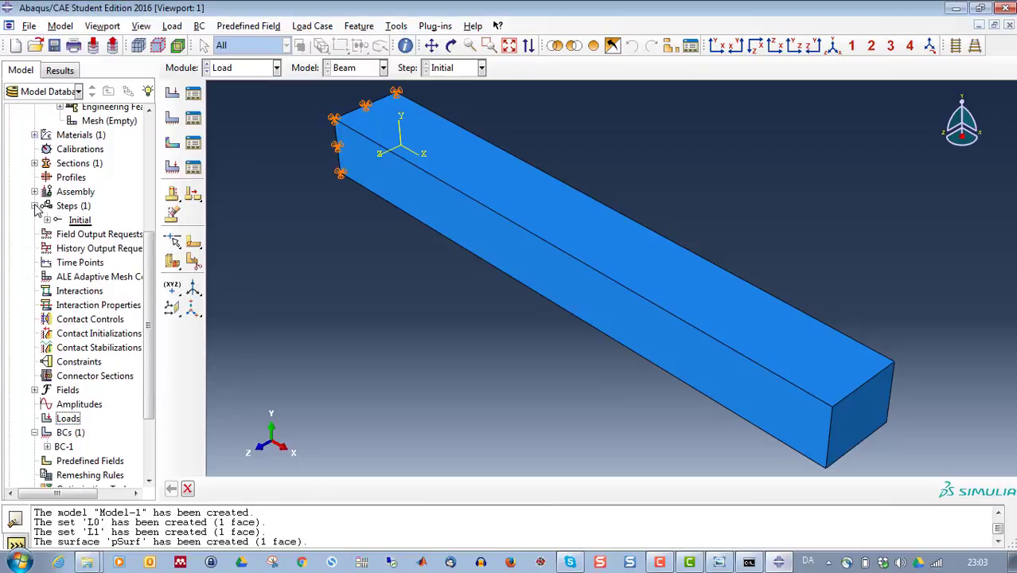
left_click(77, 208)
double_click(77, 209)
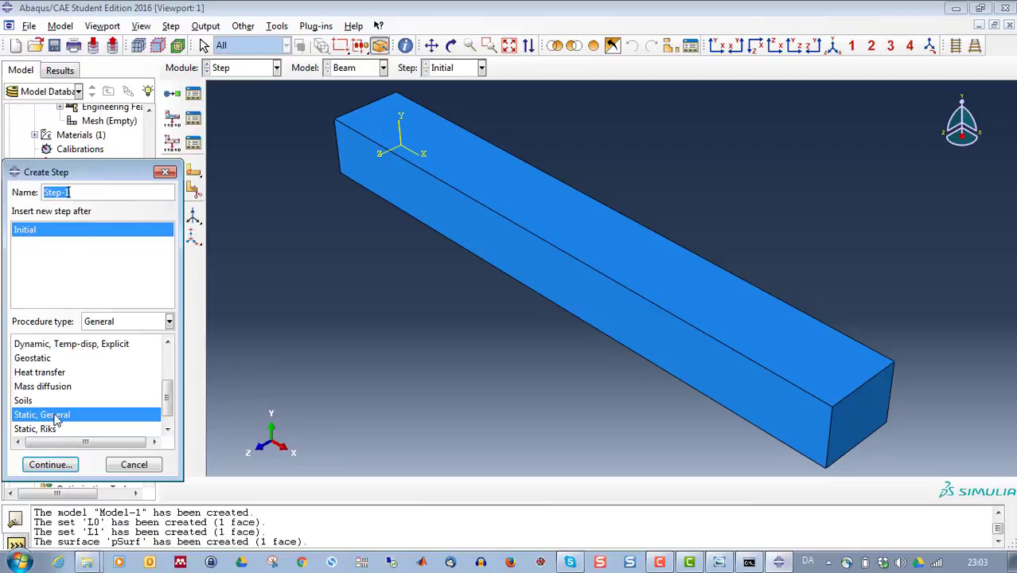
left_click(50, 466)
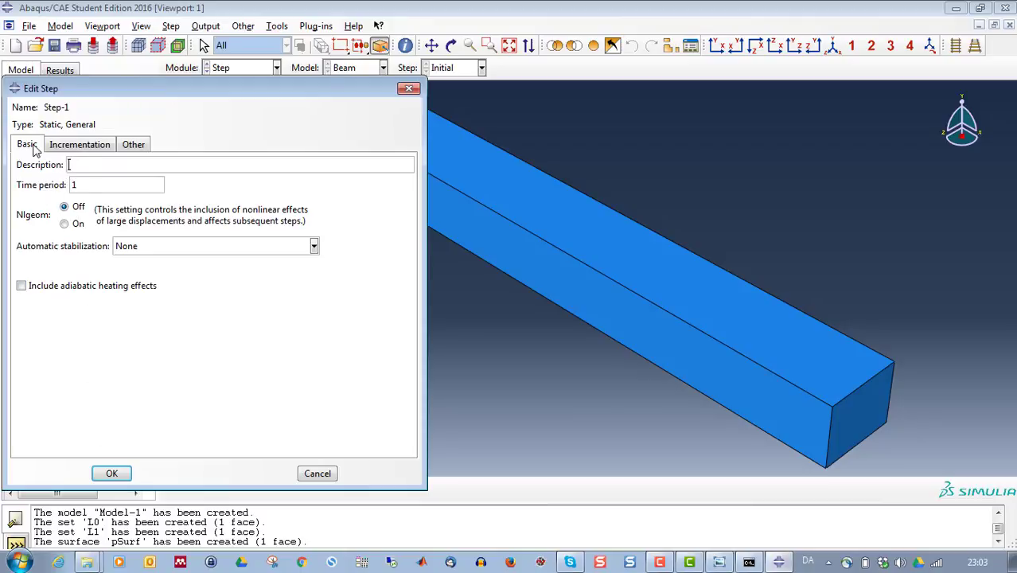
left_click(79, 144)
left_click(36, 148)
left_click(109, 471)
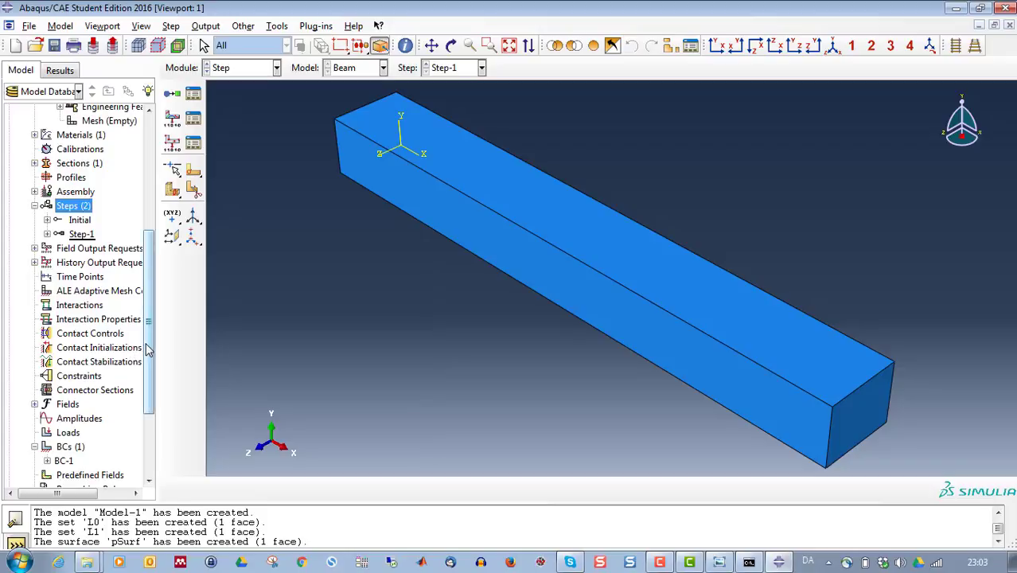
Create a mechanical pressure load in Step-1 with uniform distribution and ramp amplitude on the surface Part-1-1.pSurf.
scroll(113, 413, "down", 3)
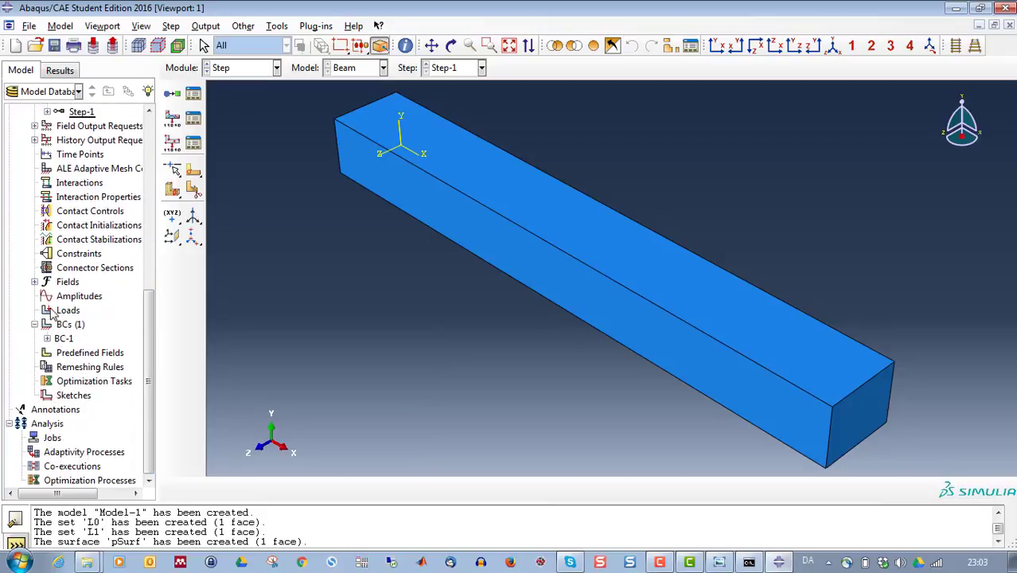
double_click(67, 310)
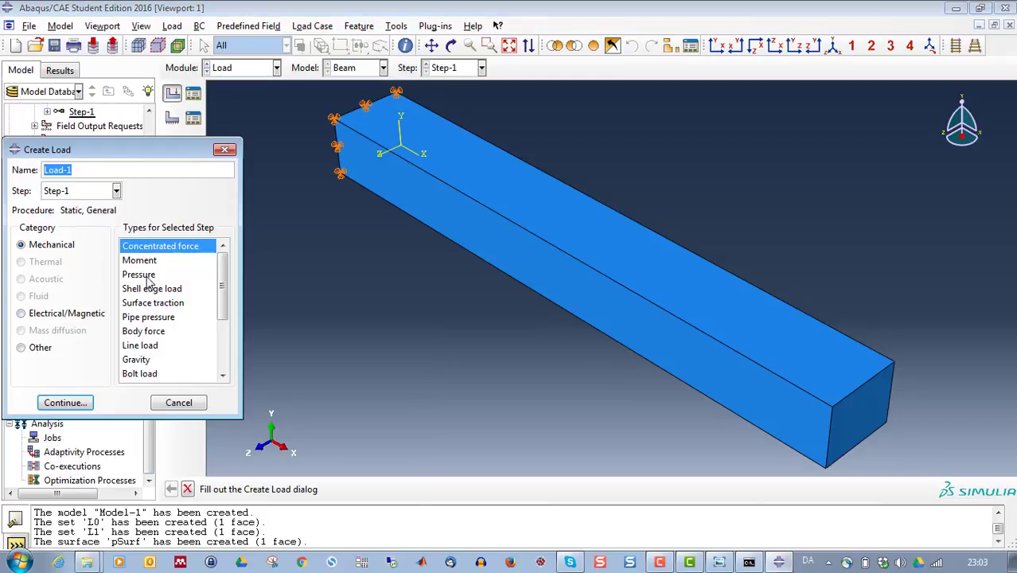
left_click(148, 275)
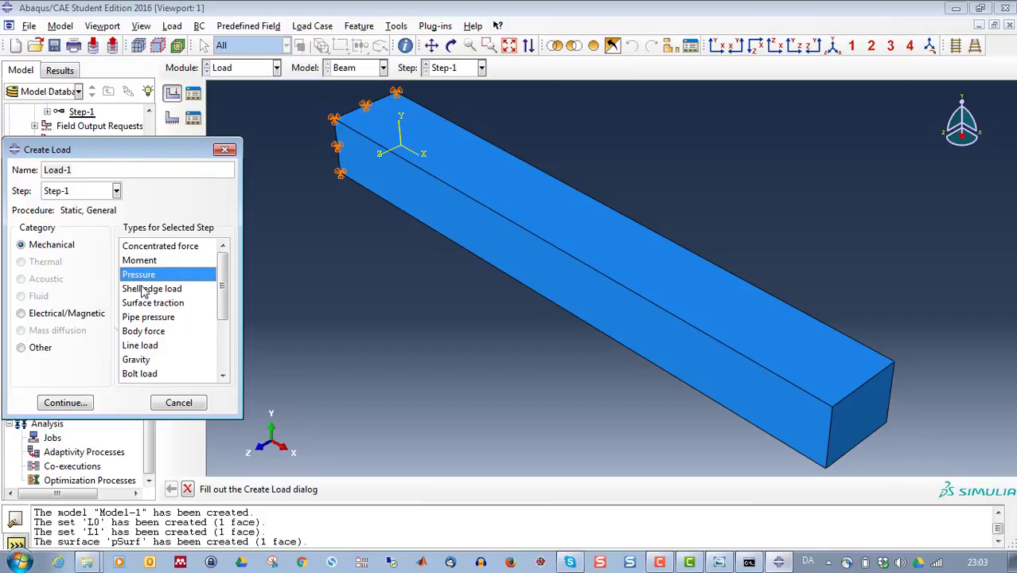
left_click(64, 403)
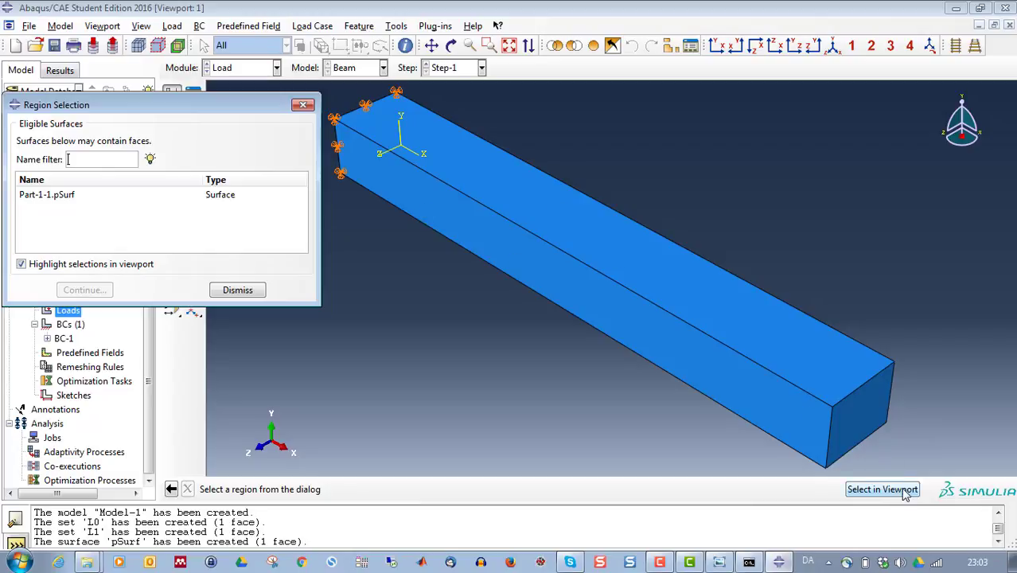
left_click(48, 194)
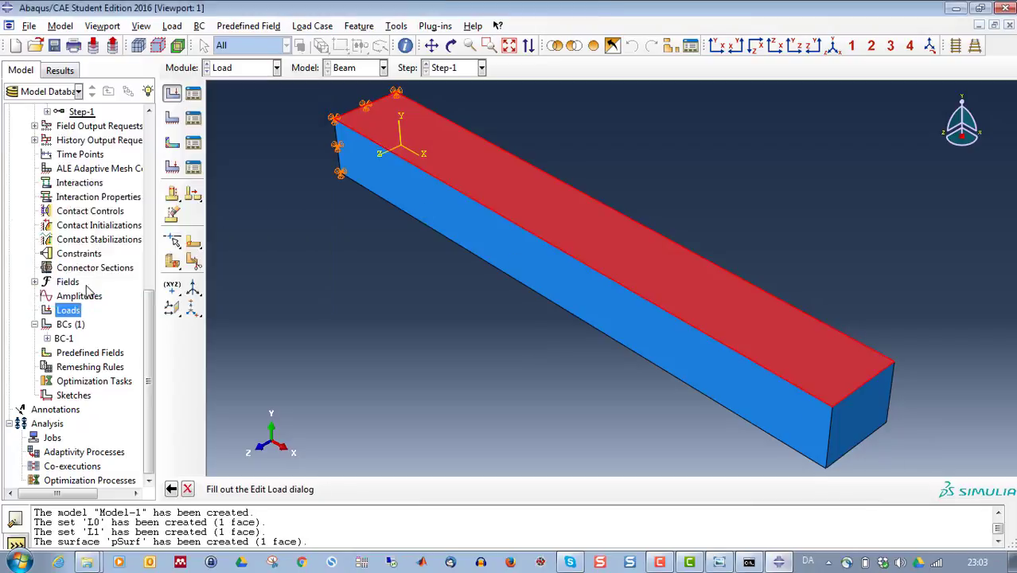
left_click(85, 291)
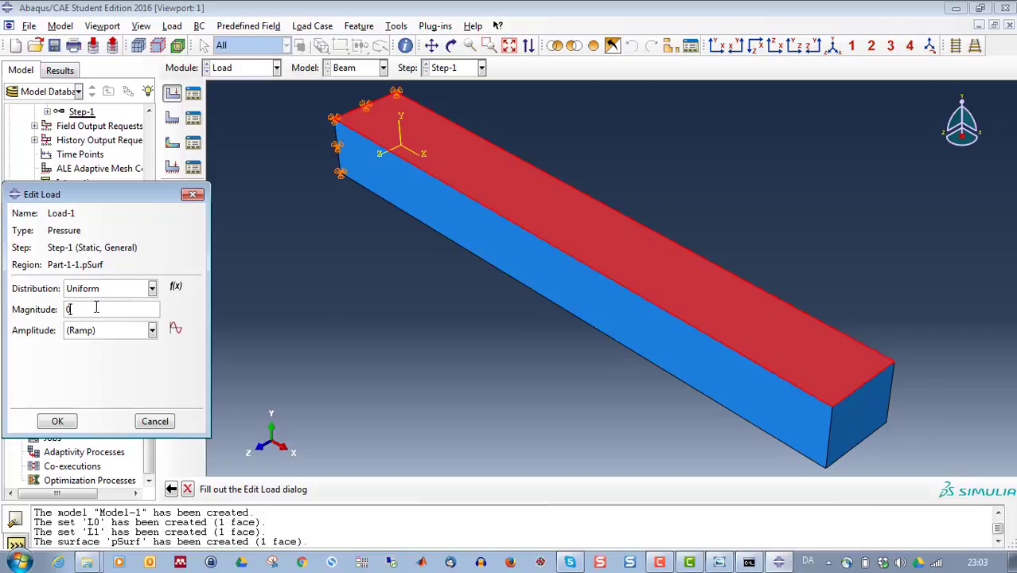
left_click(57, 422)
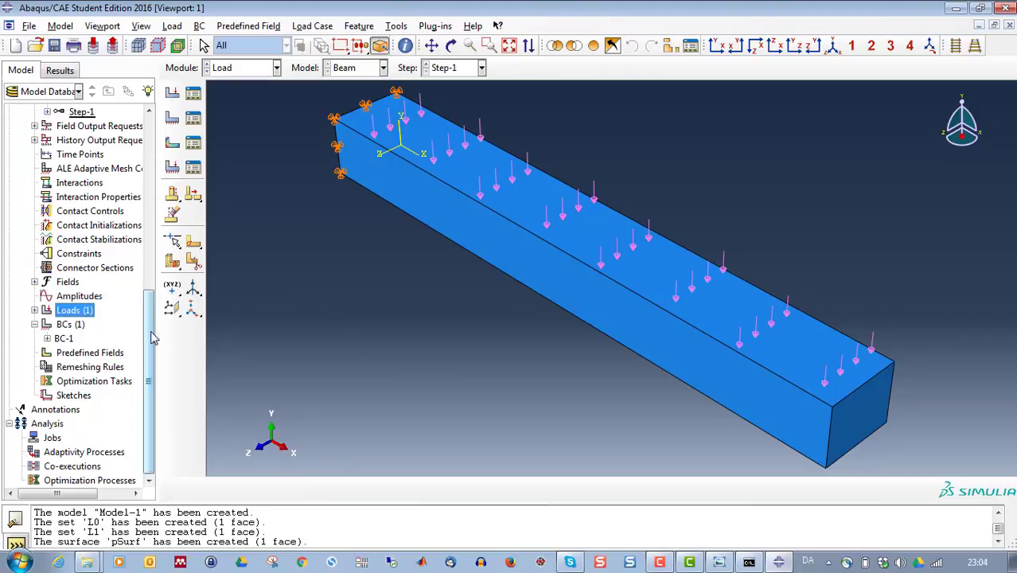
Start meshing Part-1 and keep the mesh controls at hex element shape with the structured technique.
scroll(154, 295, "up", 2)
scroll(153, 295, "up", 4)
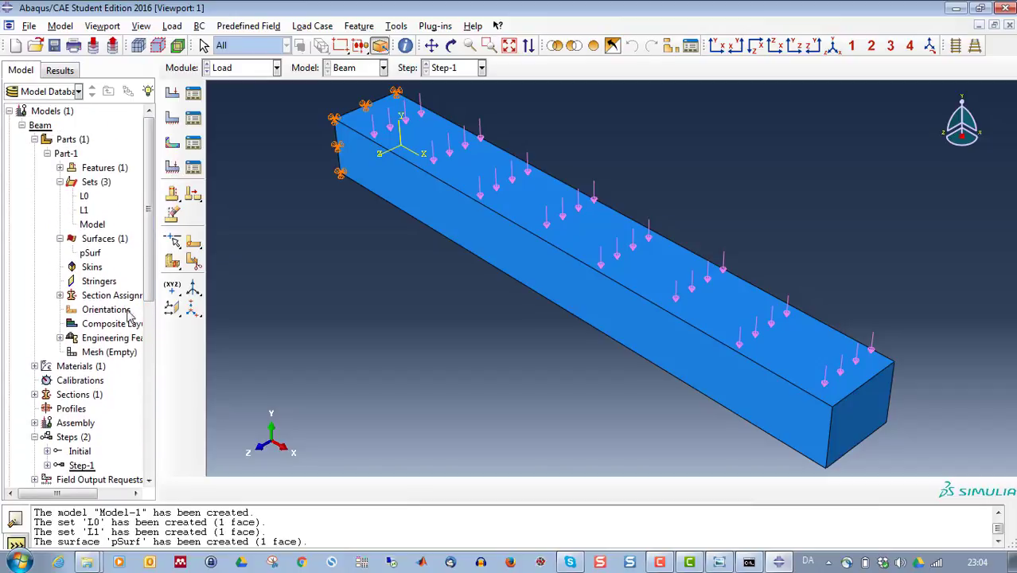
double_click(109, 353)
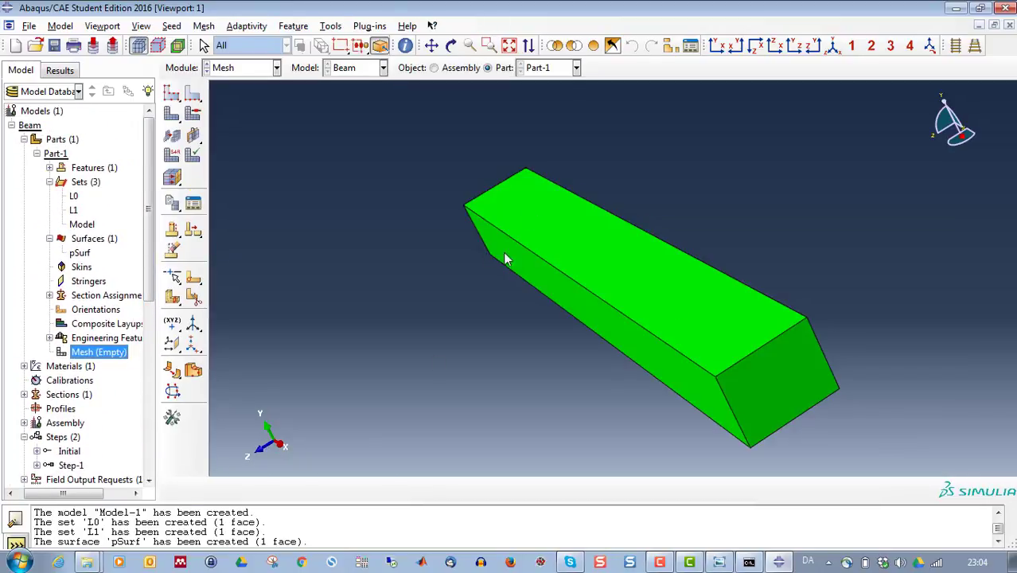
left_click(832, 45)
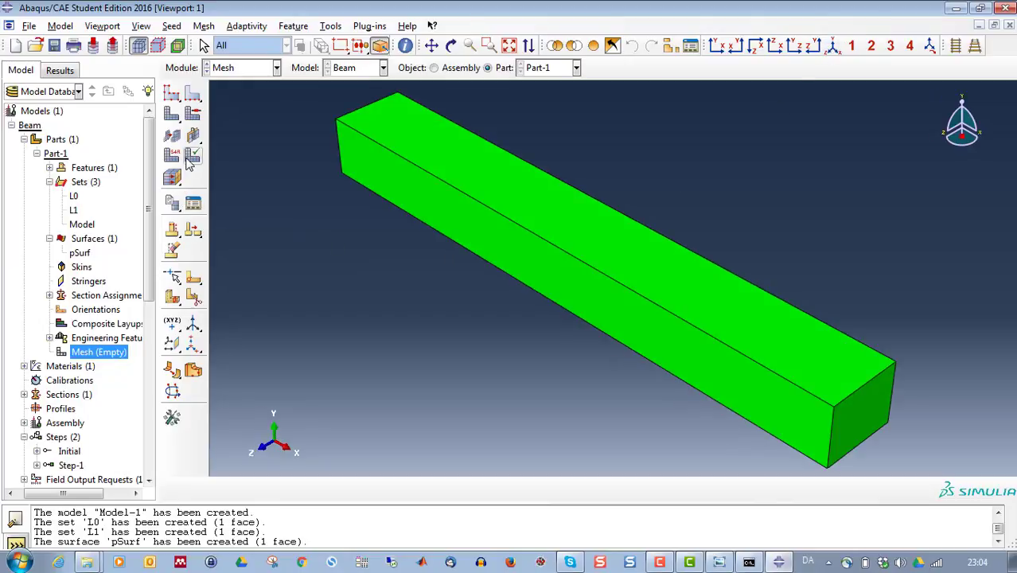
left_click(193, 116)
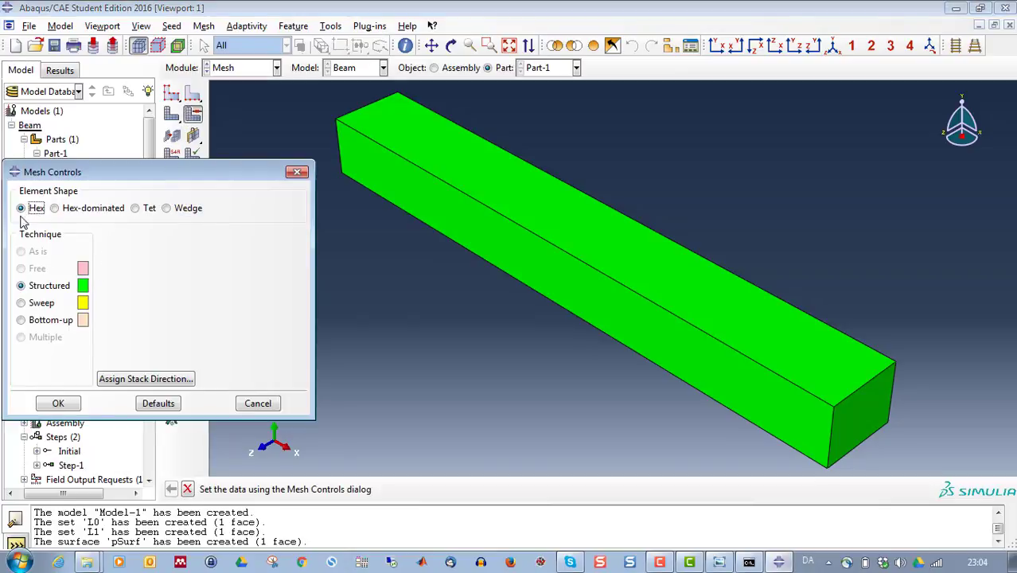
left_click(55, 404)
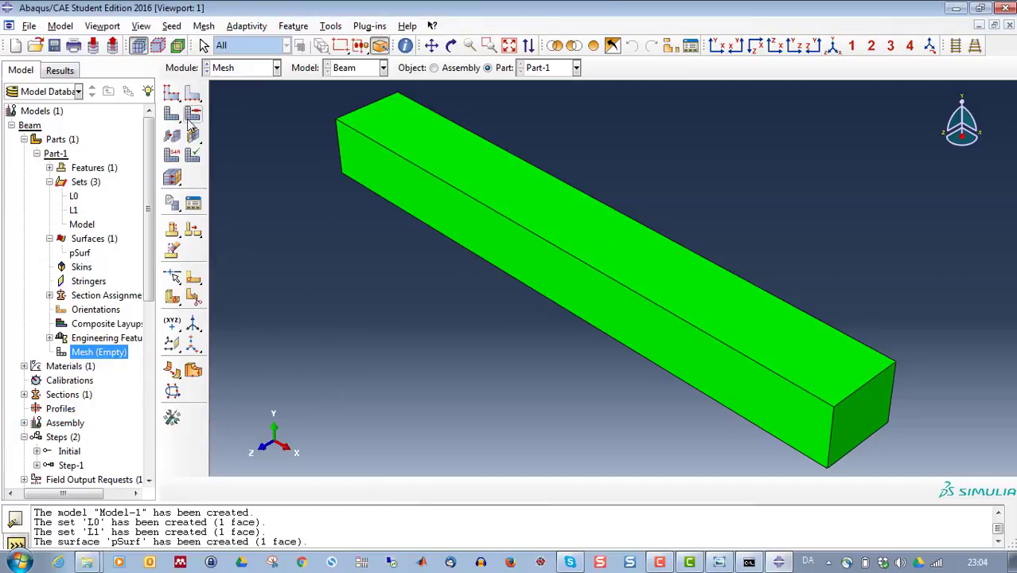
Assign linear 3D Stress hex elements with incompatible modes and no reduced integration (C3D8I) to the set Model.
left_click(174, 160)
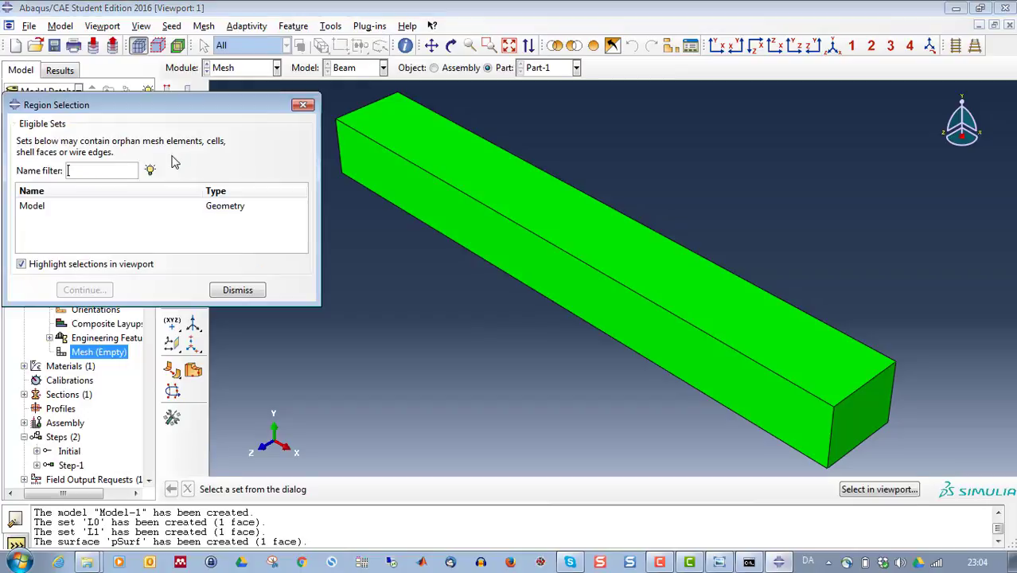
left_click(46, 206)
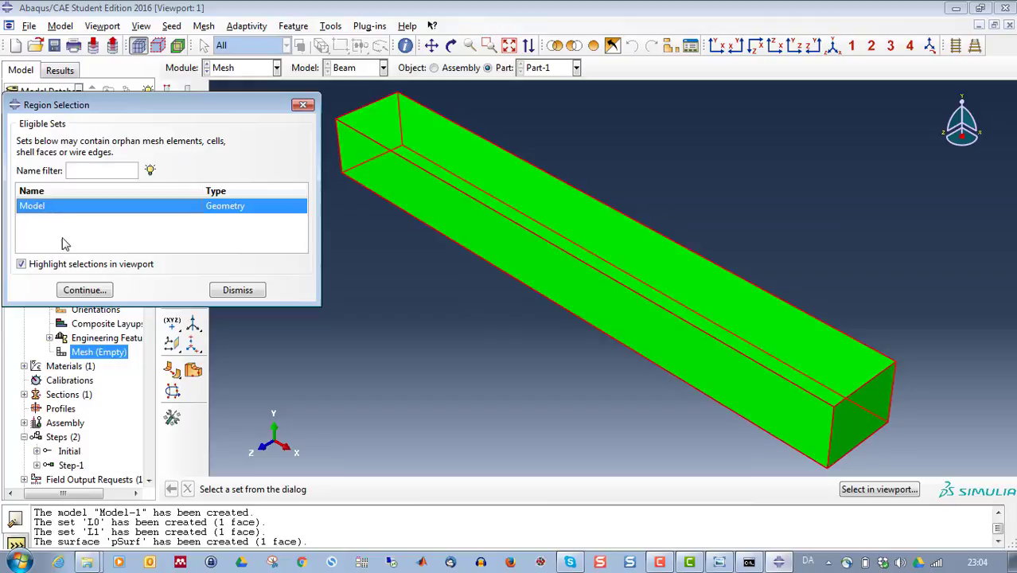
left_click(84, 290)
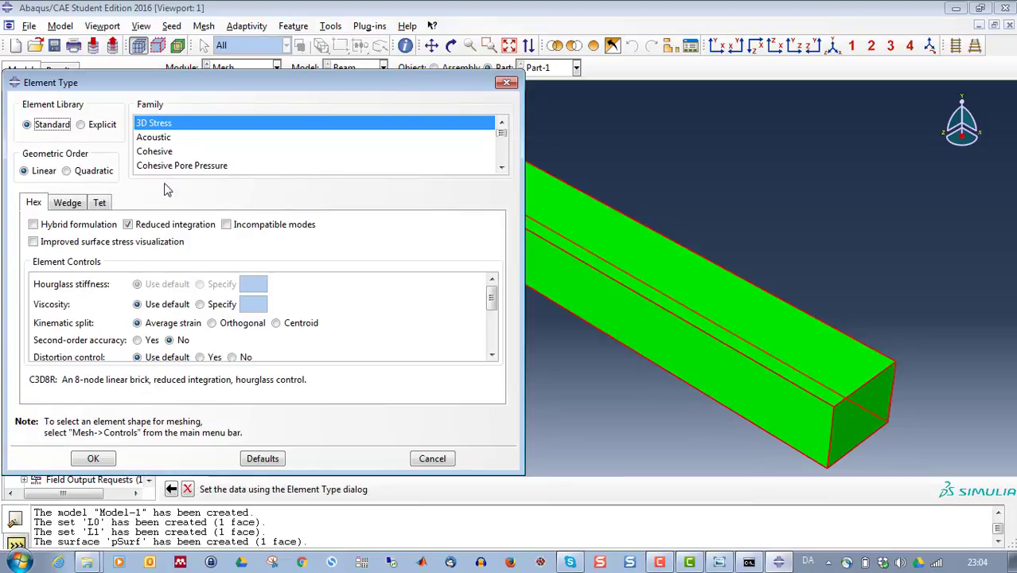
left_click(128, 224)
left_click(226, 224)
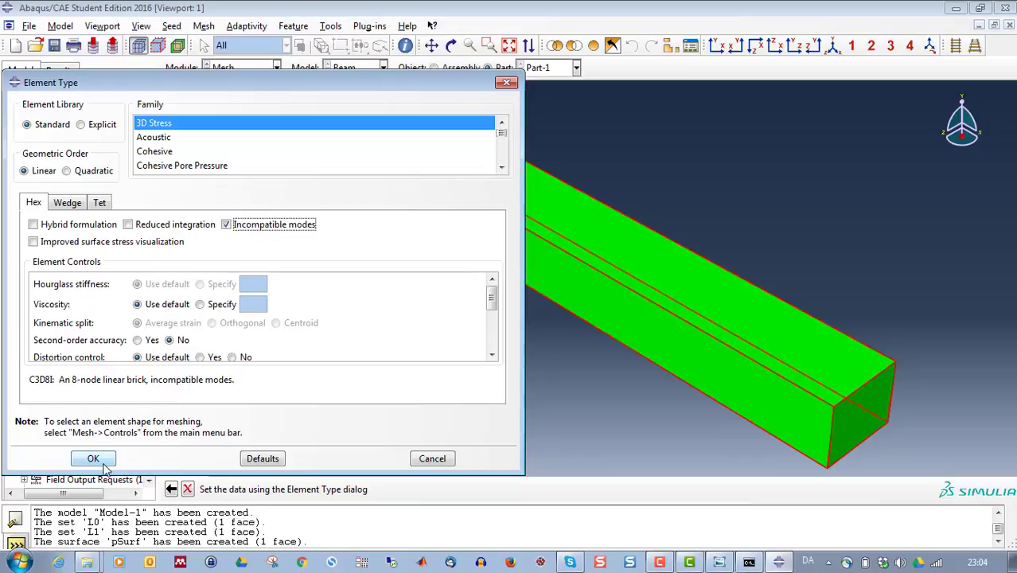
left_click(68, 204)
left_click(100, 203)
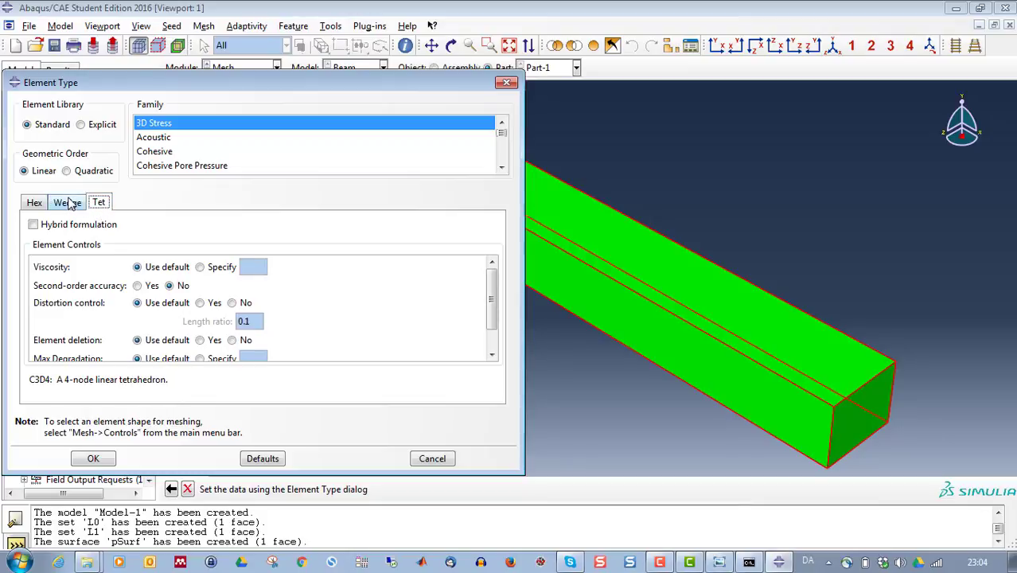
left_click(67, 202)
left_click(35, 203)
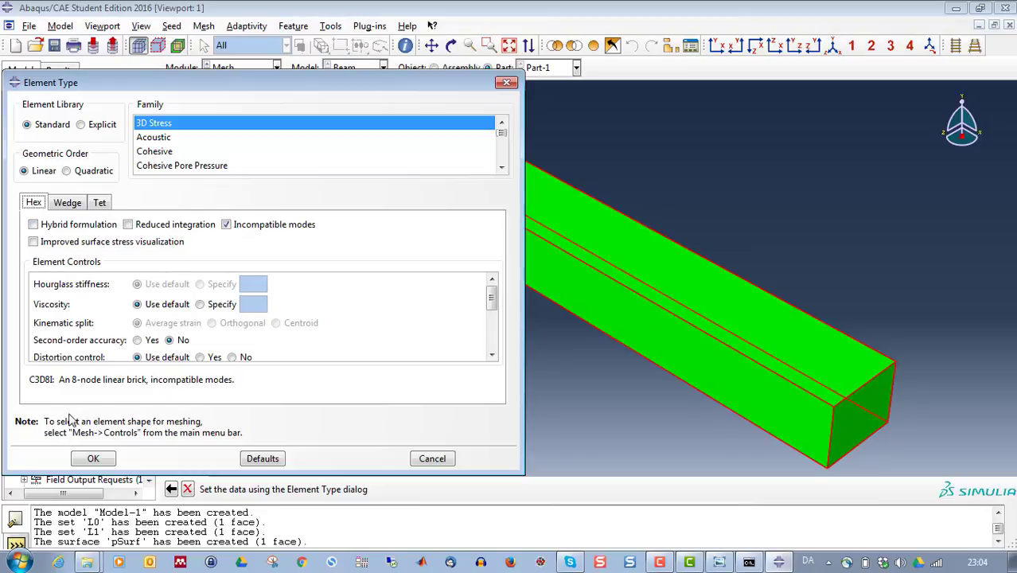
left_click(94, 459)
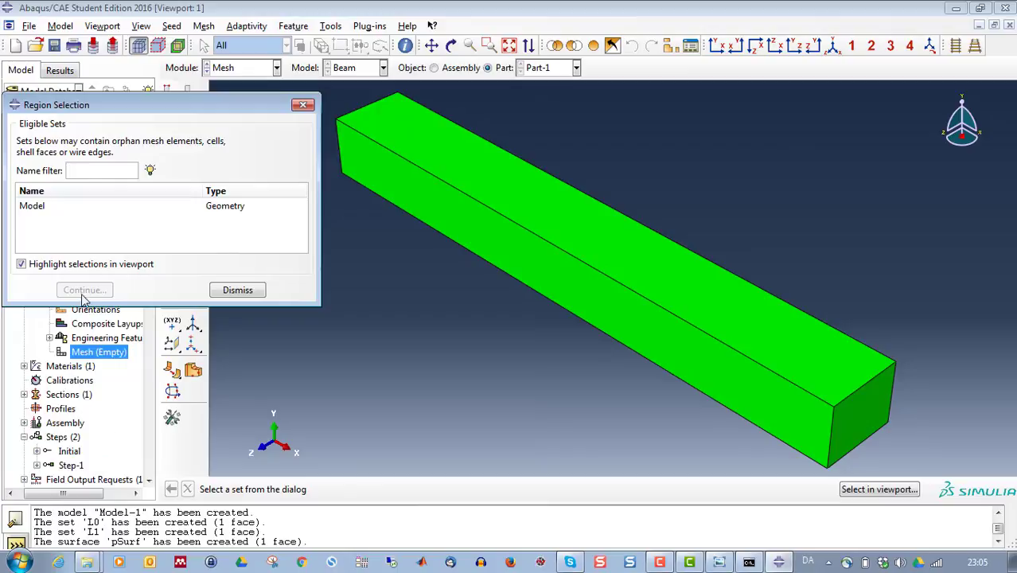
left_click(237, 290)
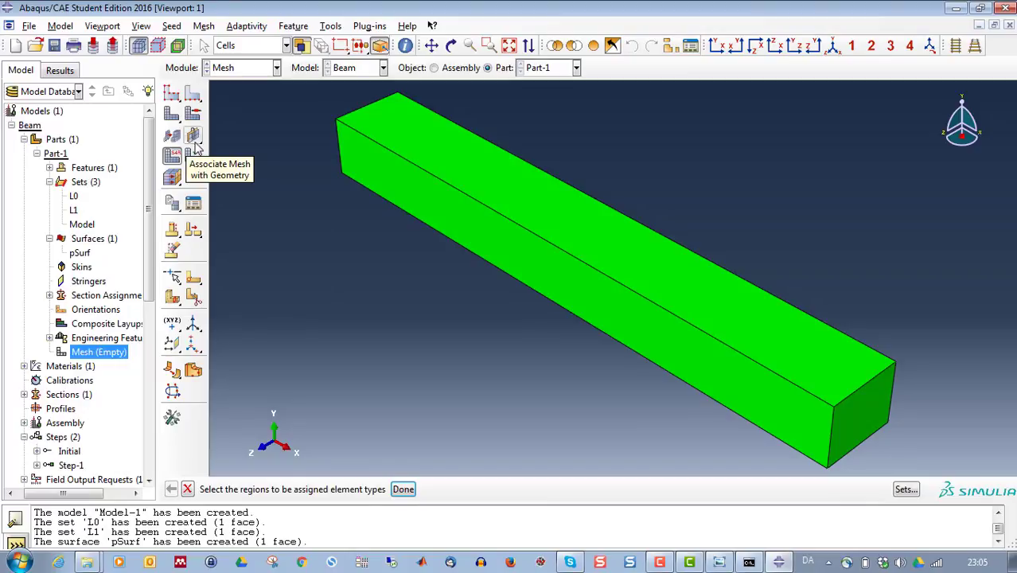
Seed the part with an approximate global size of 10 and generate its mesh.
left_click(176, 95)
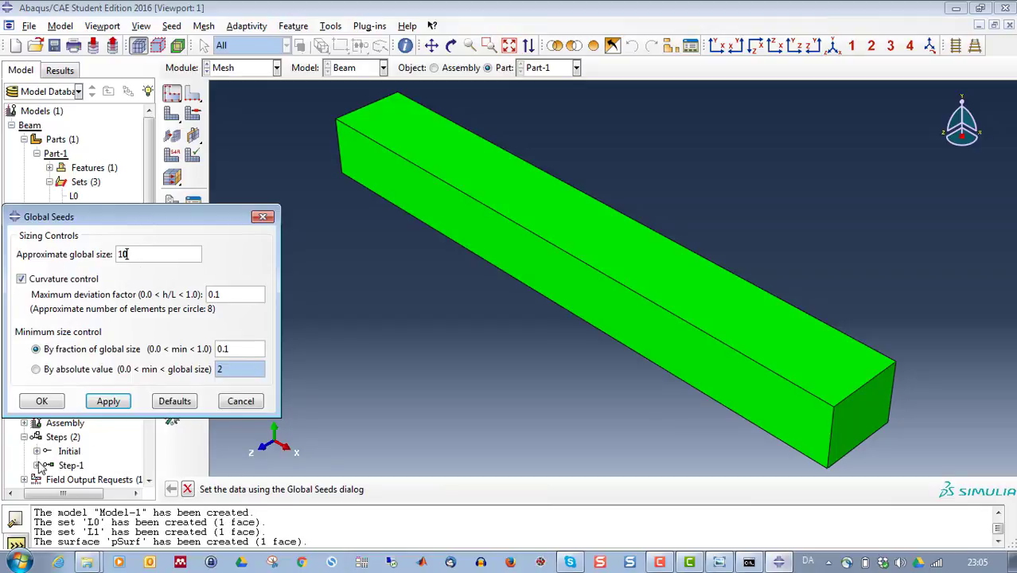
left_click(42, 401)
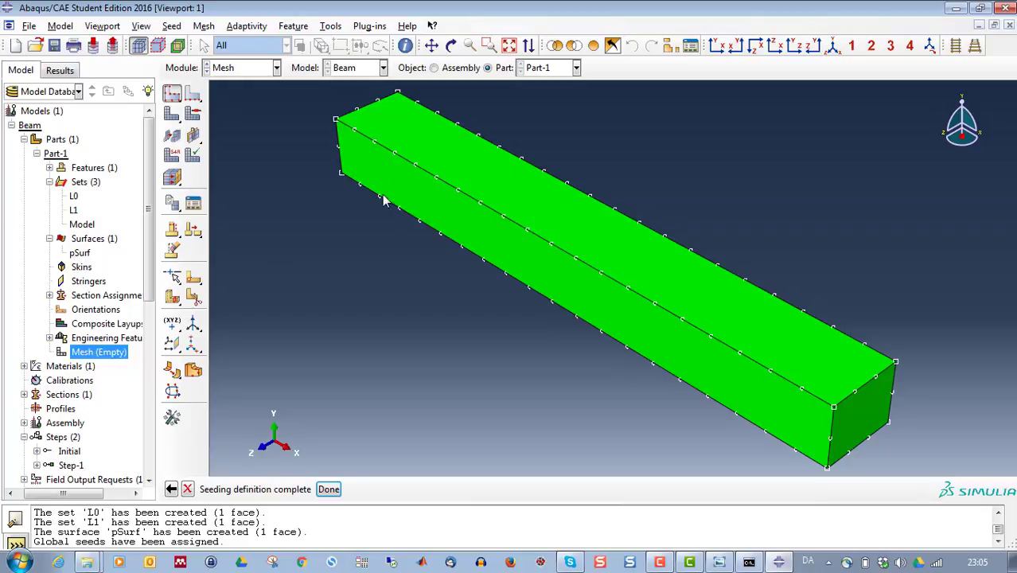
left_click(173, 118)
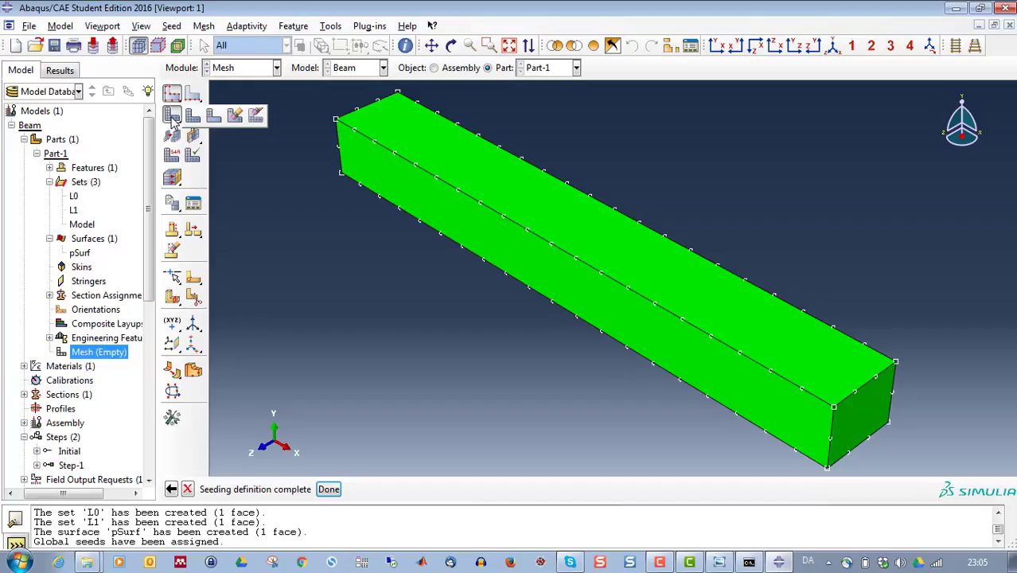
mouse_move(172, 117)
left_mouse_down()
mouse_move(210, 116)
mouse_move(178, 116)
left_mouse_up()
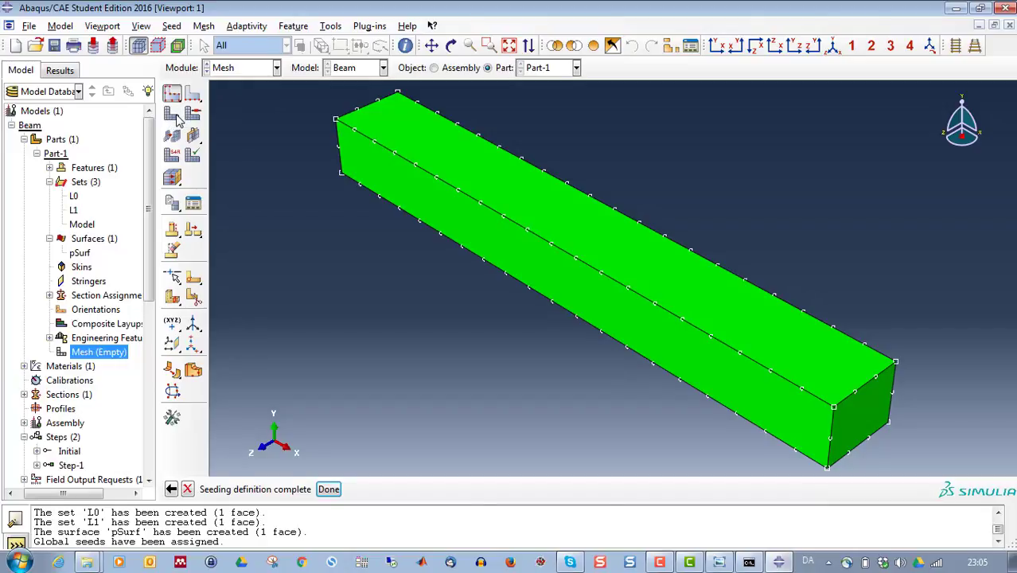
left_click(175, 116)
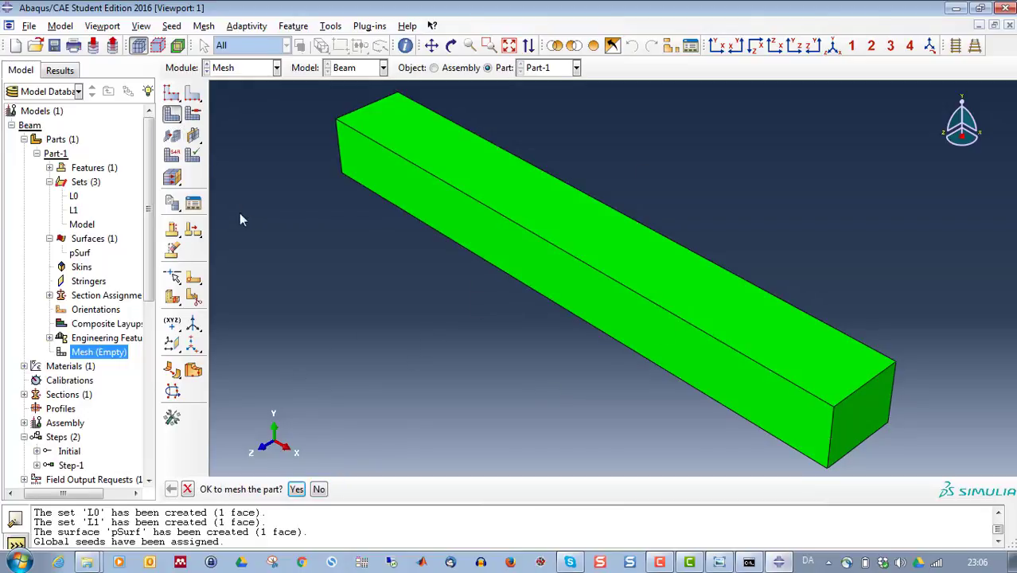
left_click(296, 489)
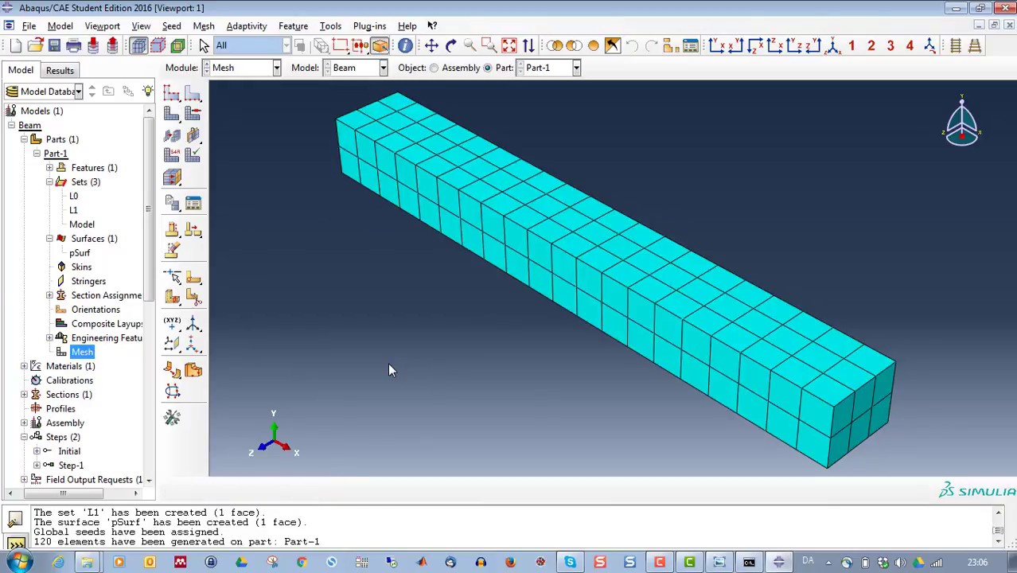
Open the Step-1 state of field output request F-Output-1 for editing and clear its preselected output variables.
scroll(80, 381, "down", 8)
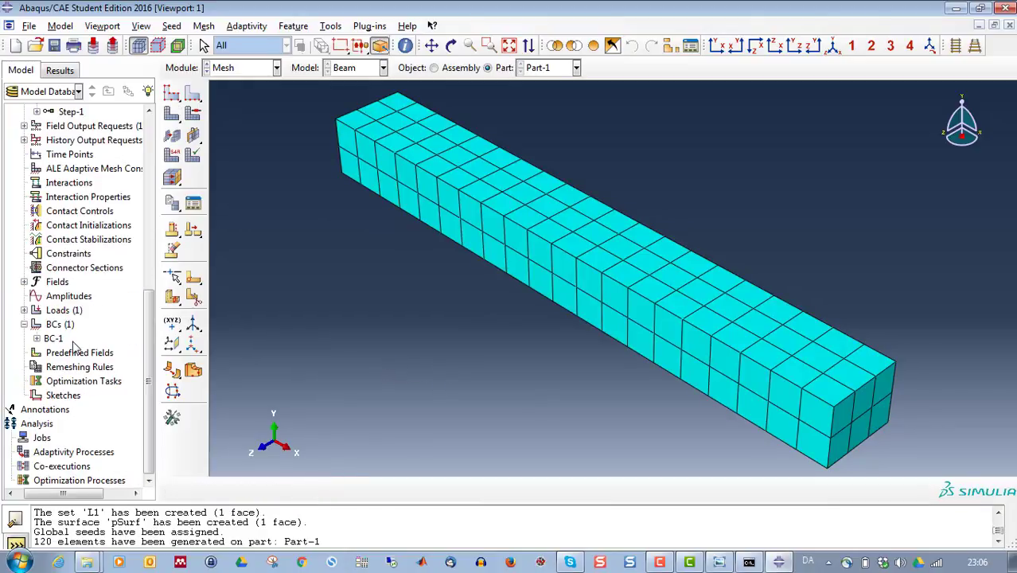
scroll(72, 302, "up", 1)
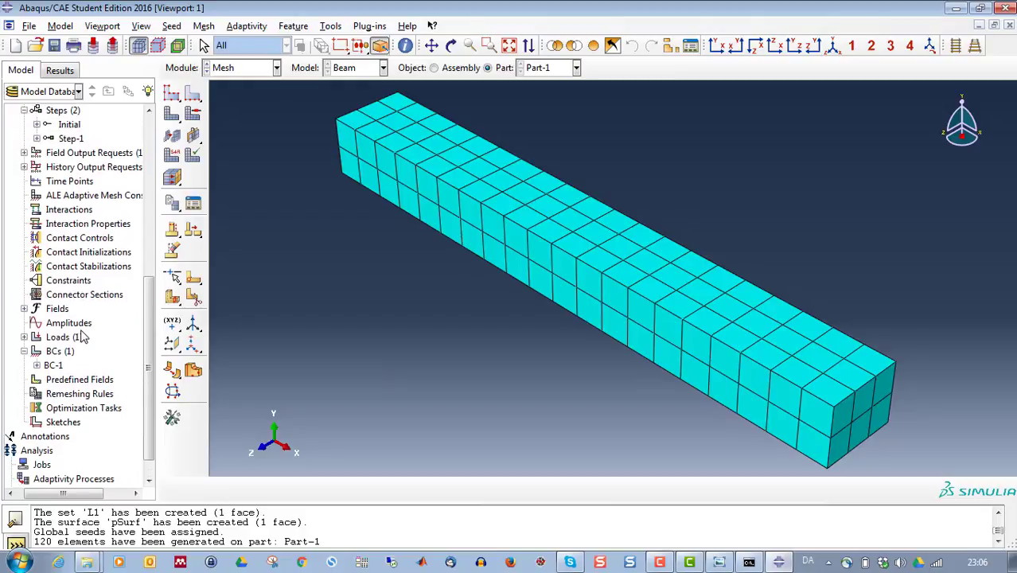
left_click(24, 168)
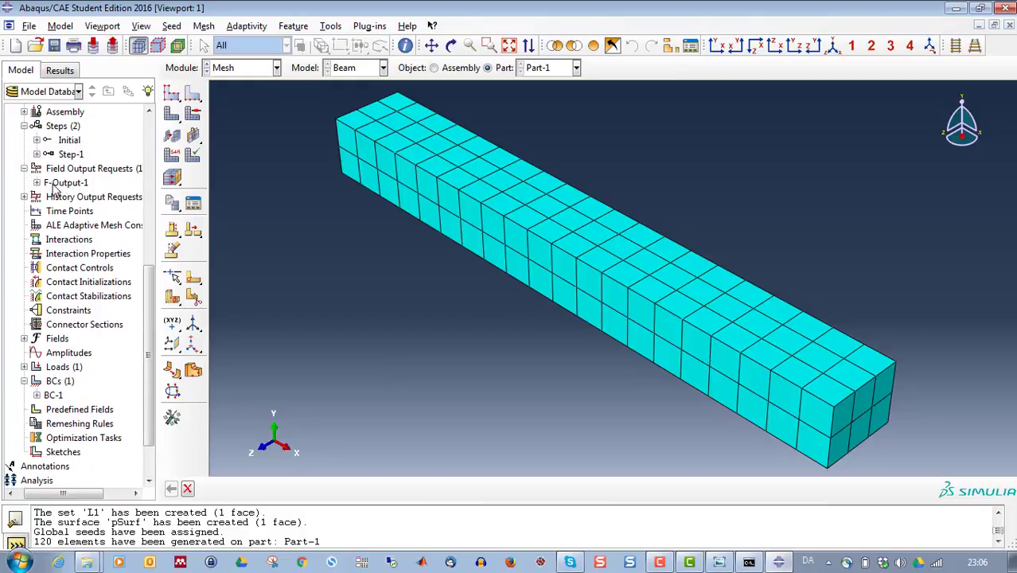
left_click(37, 183)
left_click(50, 196)
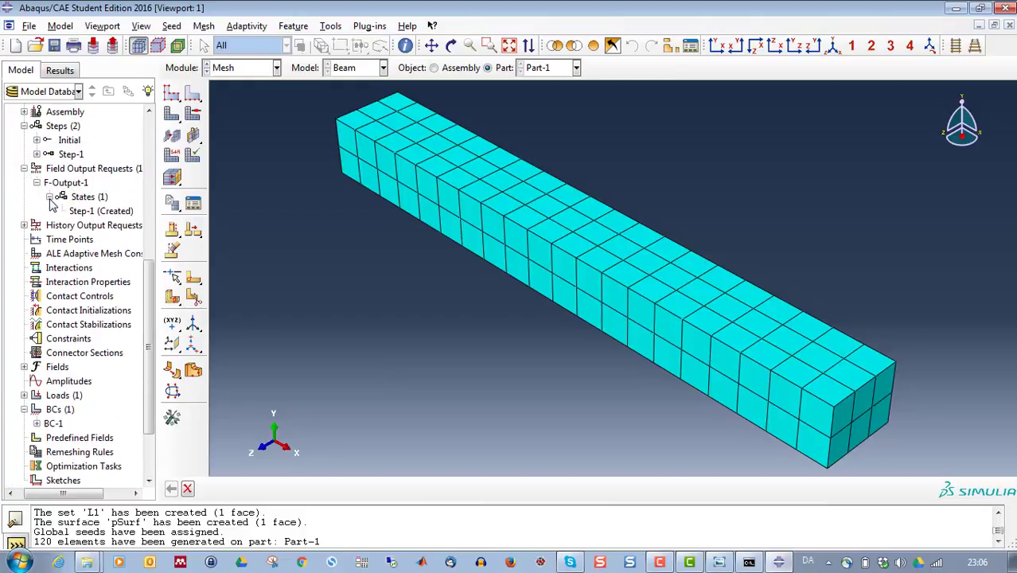
double_click(92, 210)
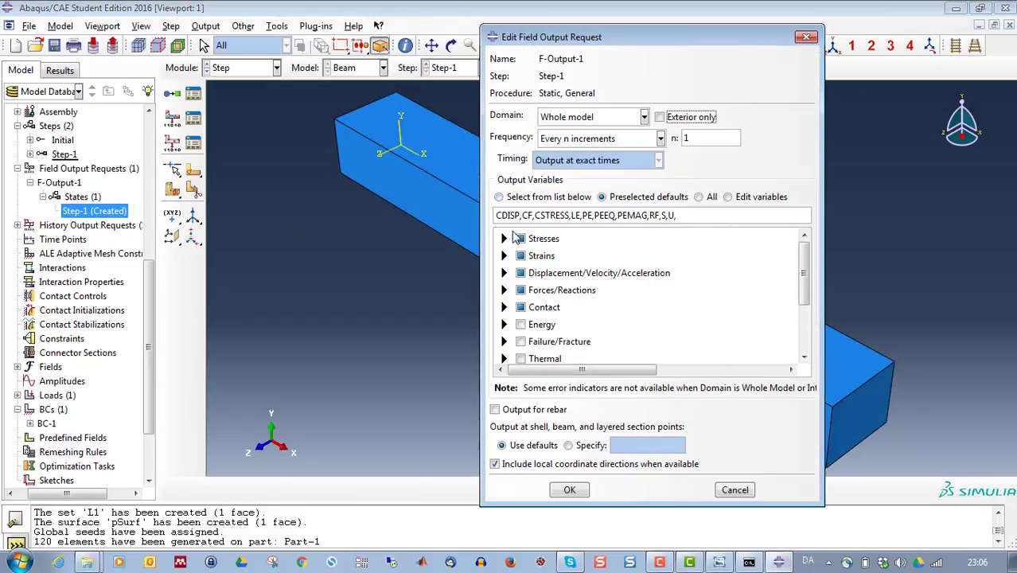
left_click_drag(683, 214, 485, 207)
key("BackSpace")
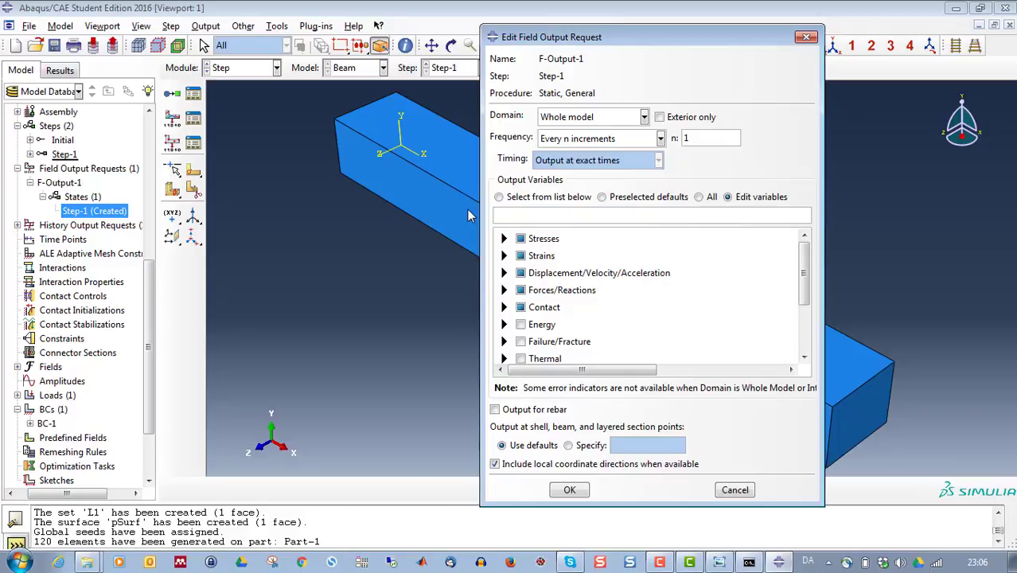
Request the field output variables S, E and U for the whole model in F-Output-1.
left_click(502, 198)
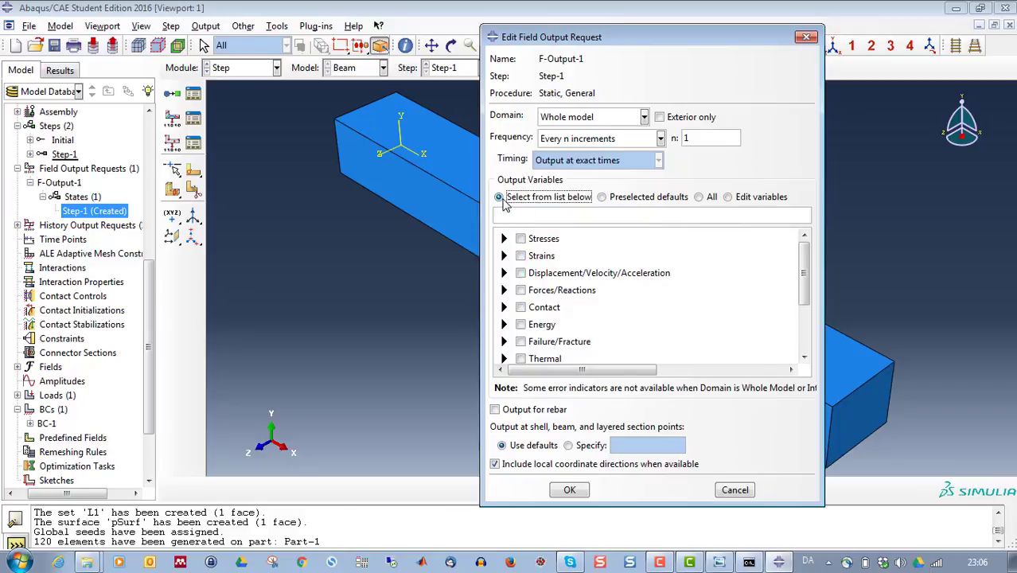
left_click(516, 211)
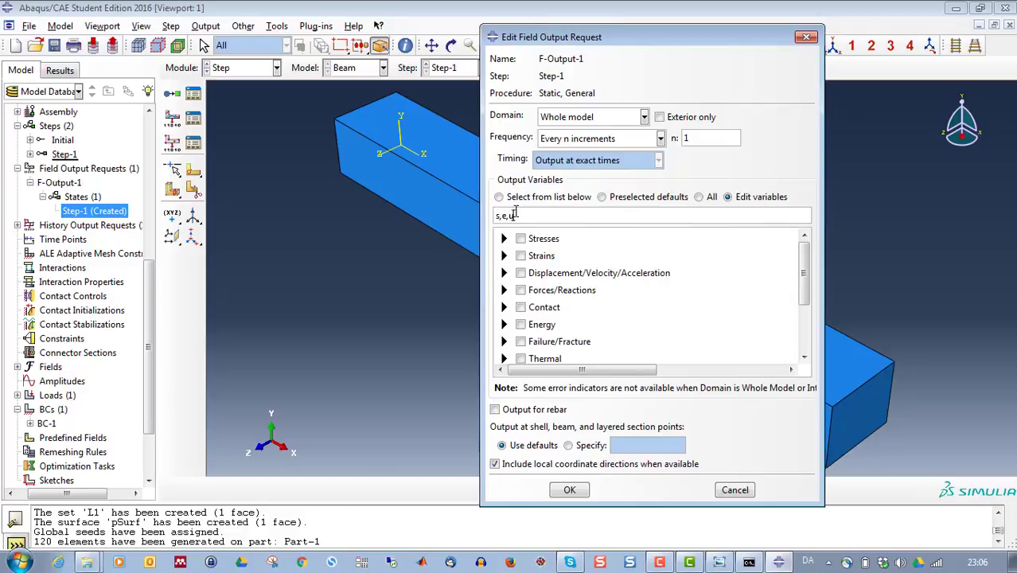
left_click(499, 197)
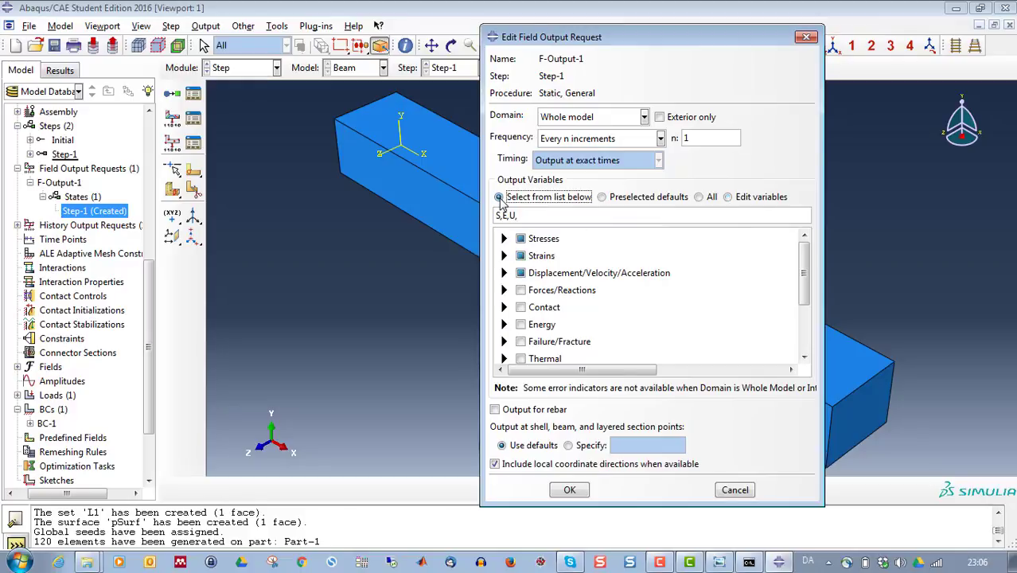
left_click(504, 238)
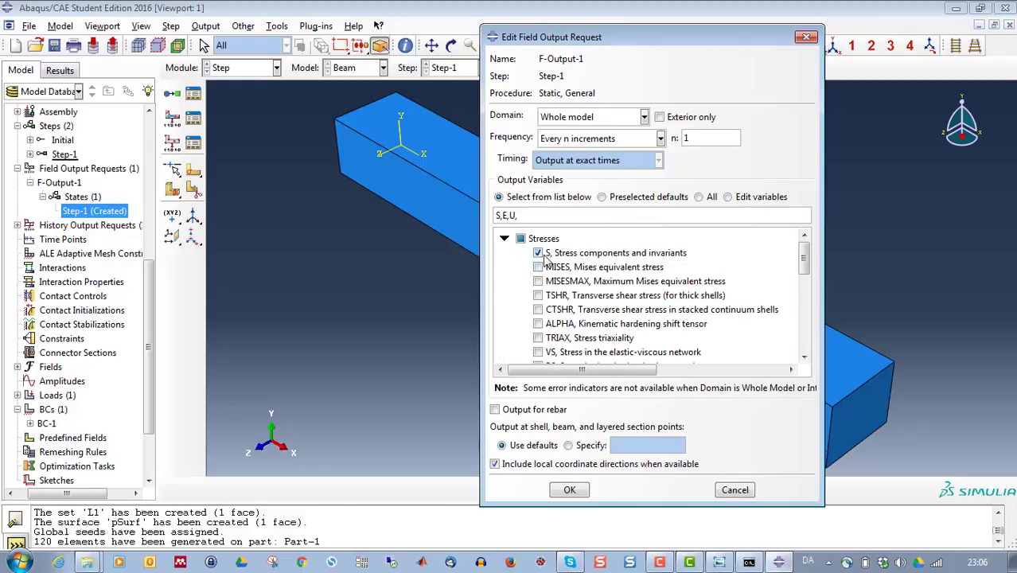
left_click(504, 238)
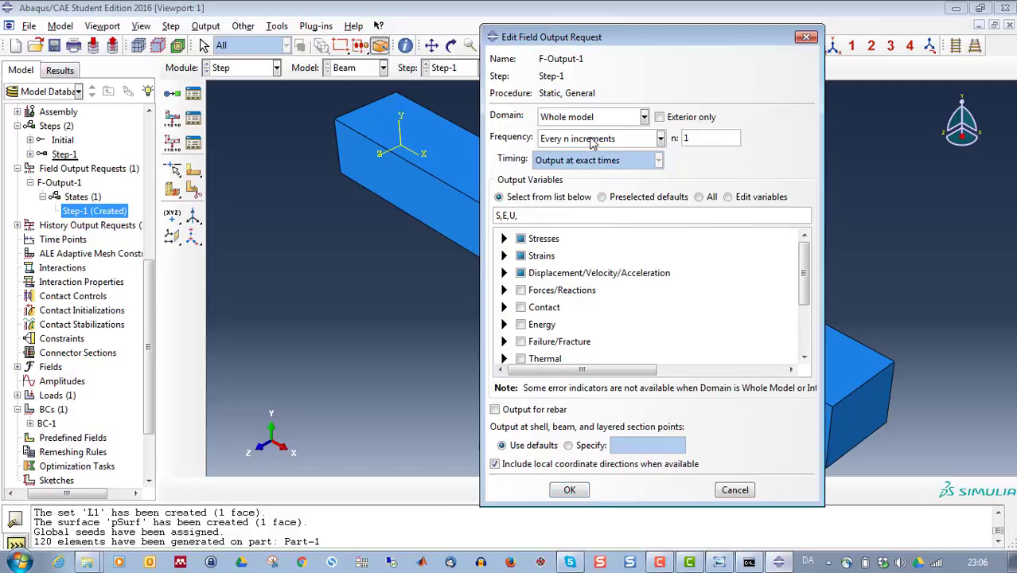
left_click(570, 490)
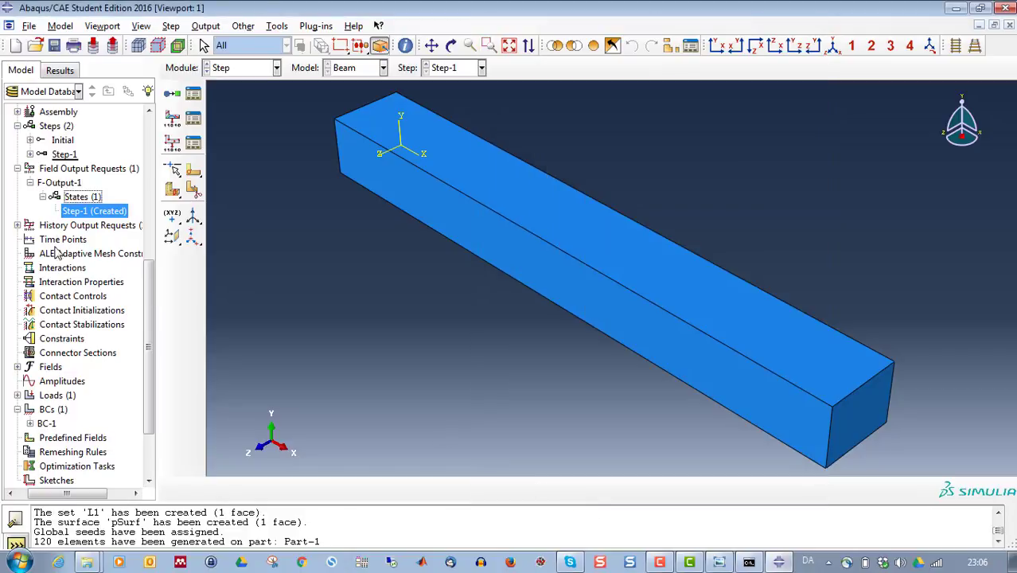
Open the Step-1 state of history output request H-Output-1 for editing and clear its preselected energy variables.
left_click(16, 226)
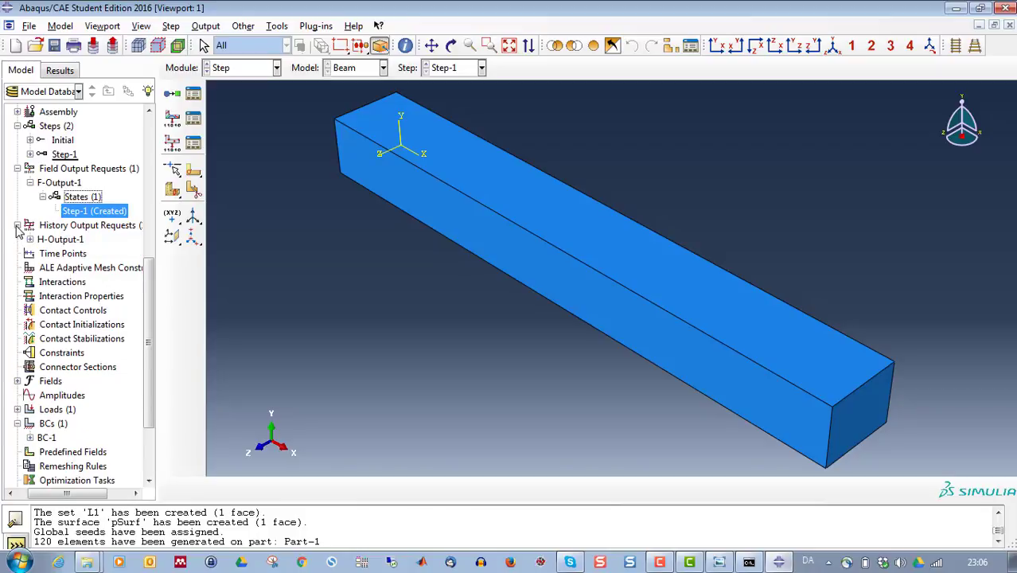
left_click(30, 240)
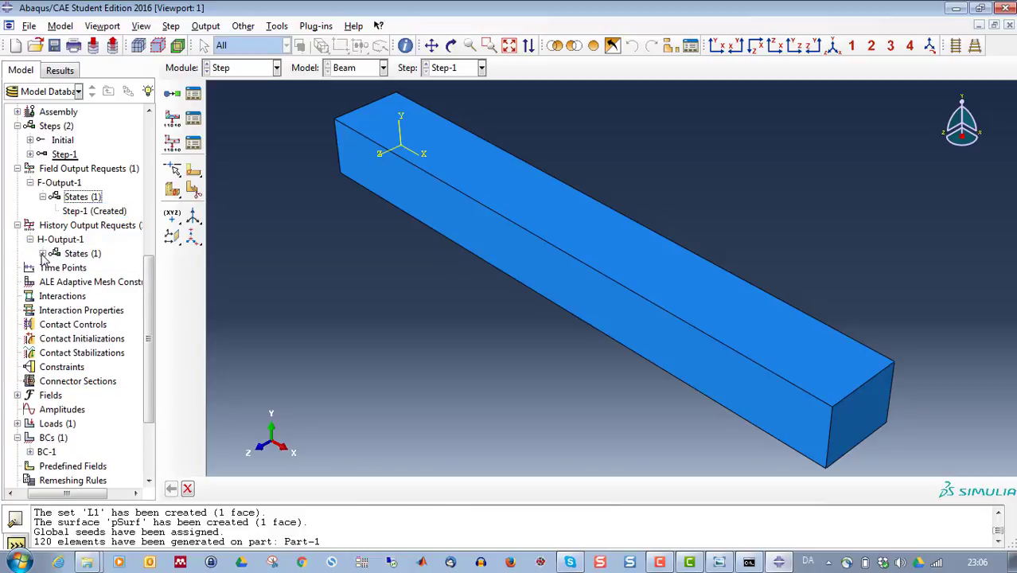
left_click(42, 253)
double_click(80, 267)
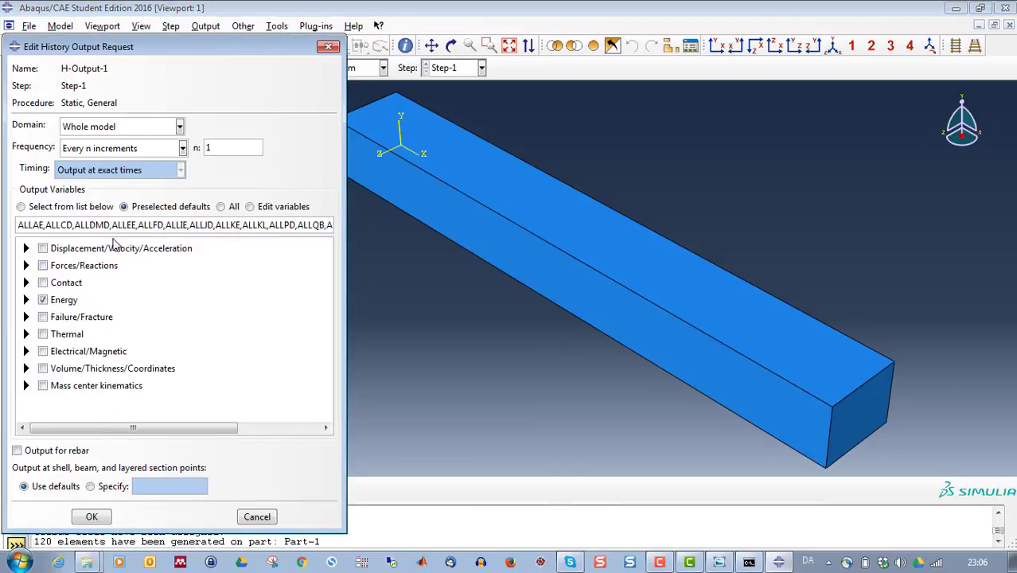
triple_click(91, 225)
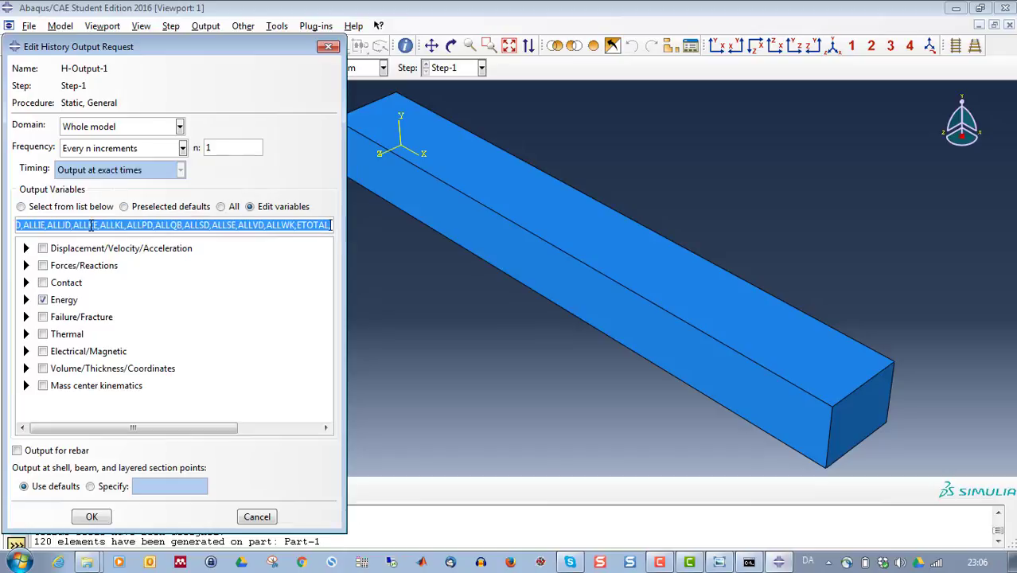
key("BackSpace")
left_click(21, 206)
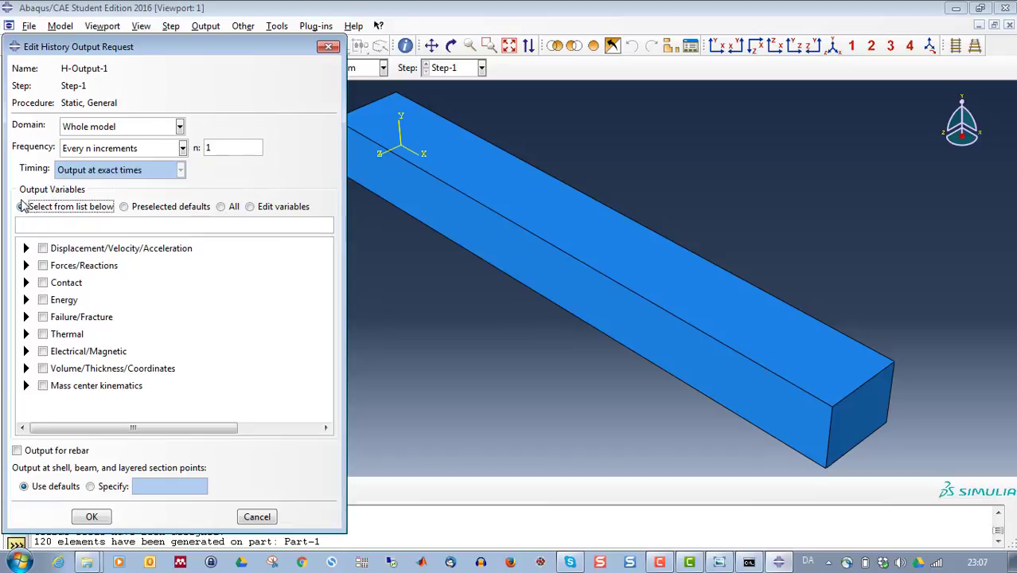
Set the domain of H-Output-1 to the set Part-1-1.L0 and request only the reaction force component RF2.
left_click(148, 129)
left_click(136, 158)
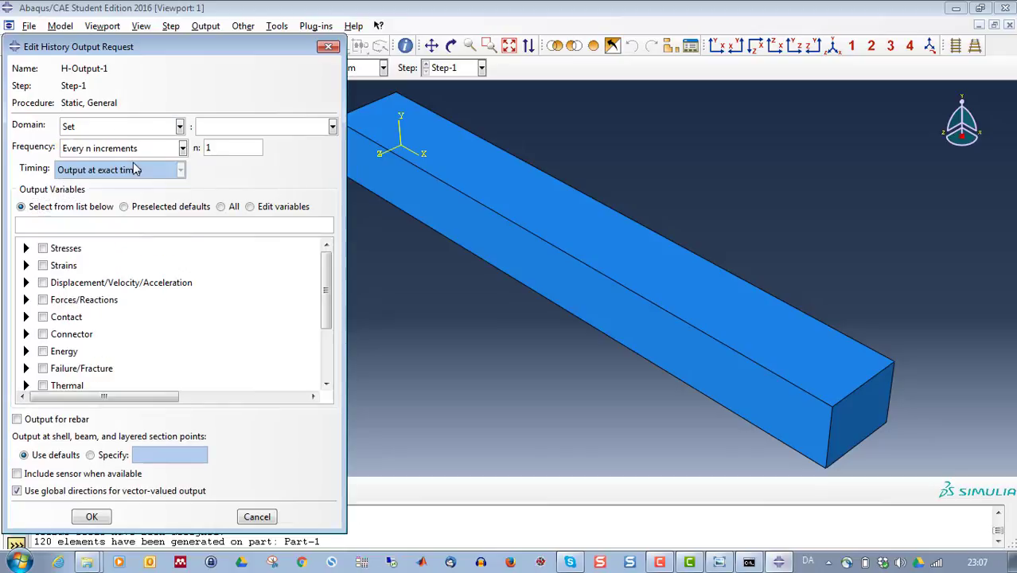
left_click(242, 129)
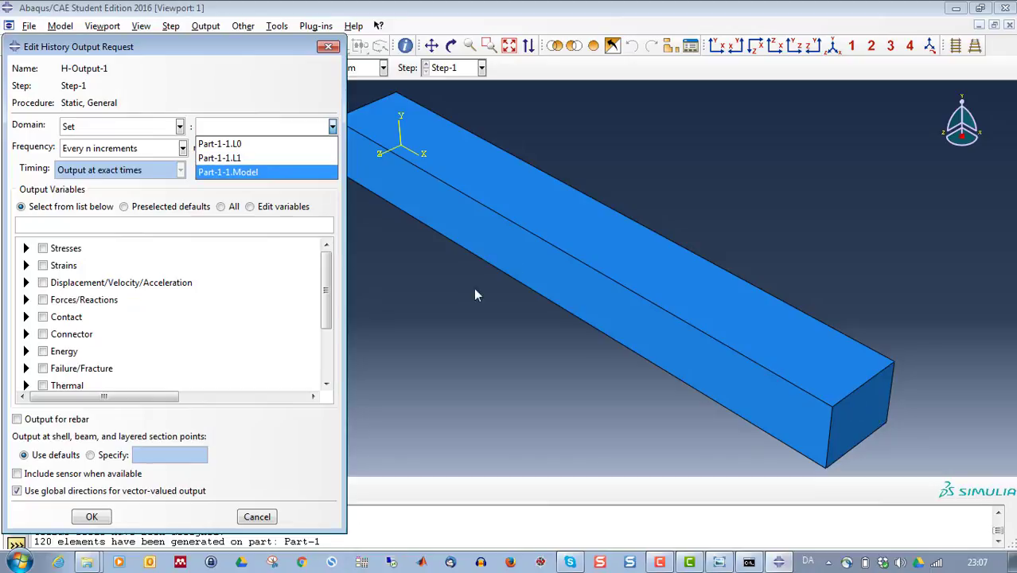
left_click(218, 146)
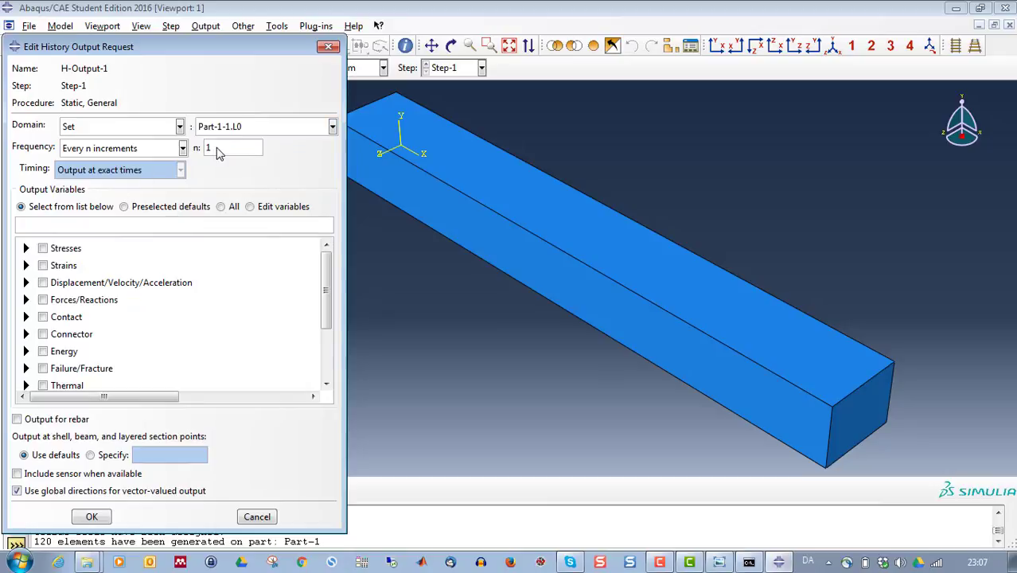
left_click(57, 222)
left_click(27, 300)
left_click(44, 313)
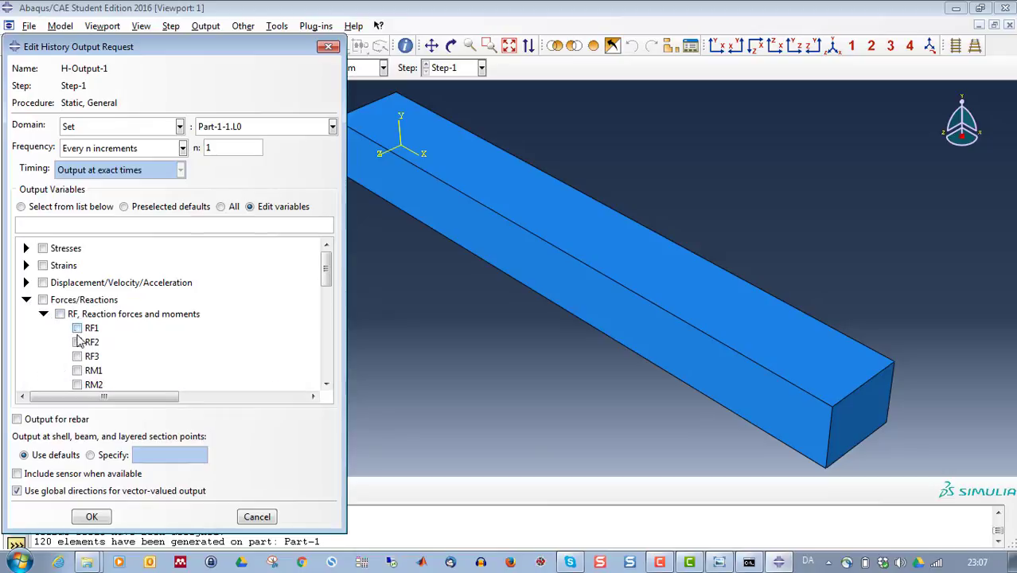
left_click(77, 341)
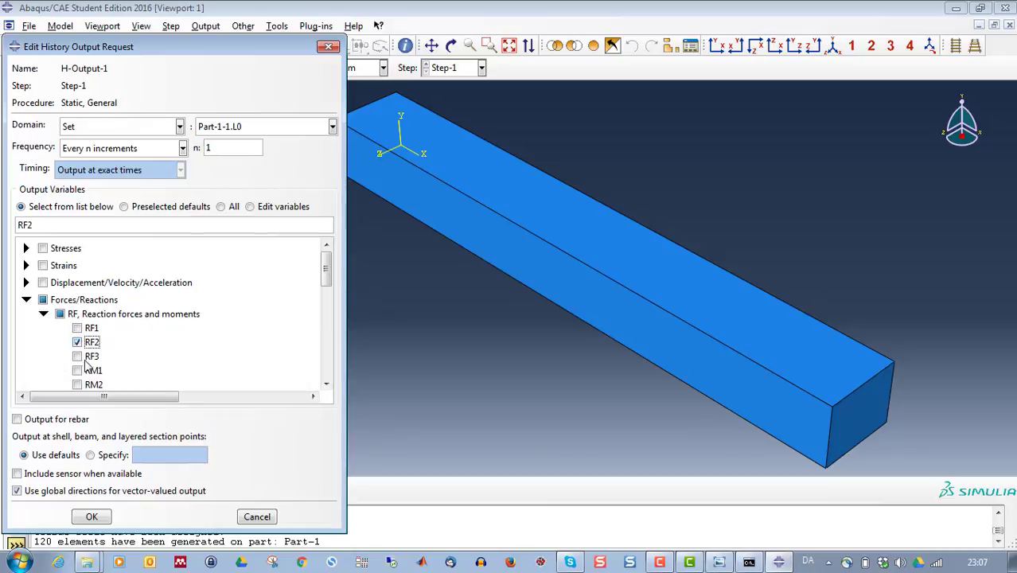
left_click(92, 517)
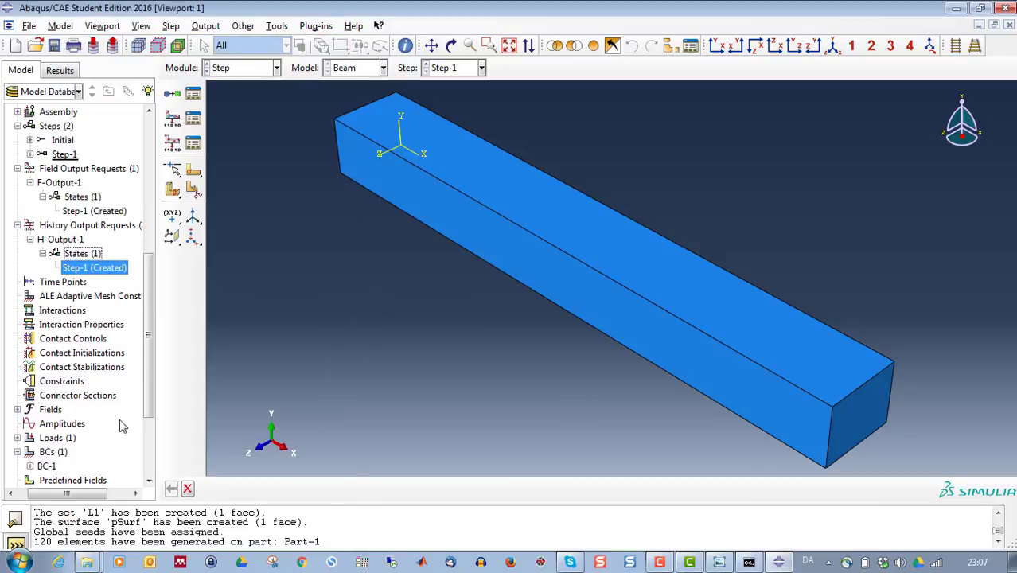
Create history output request H-Output-2 in Step-1 for the displacement component U2 on the set Part-1-1.L1.
left_click(66, 228)
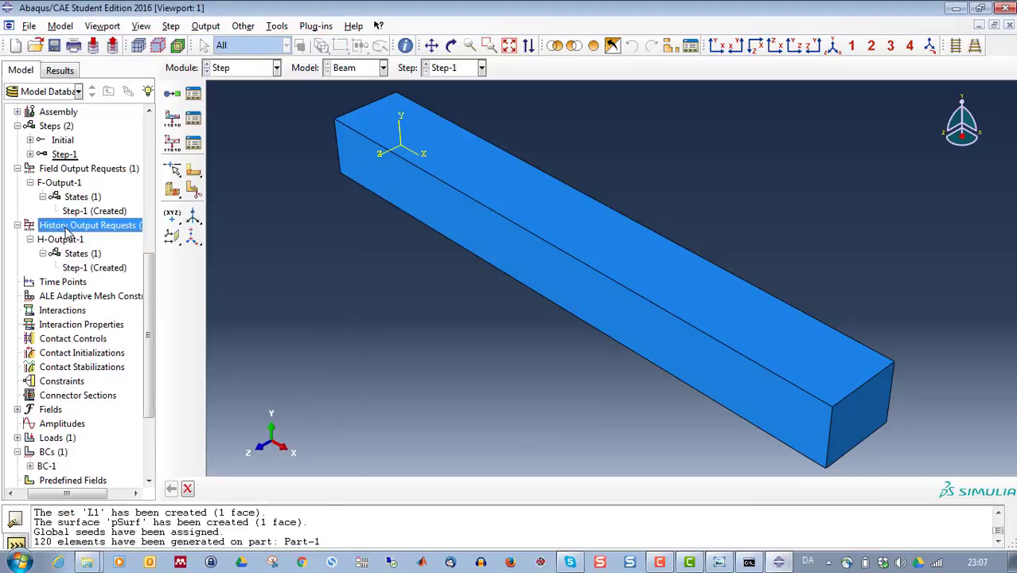
double_click(66, 228)
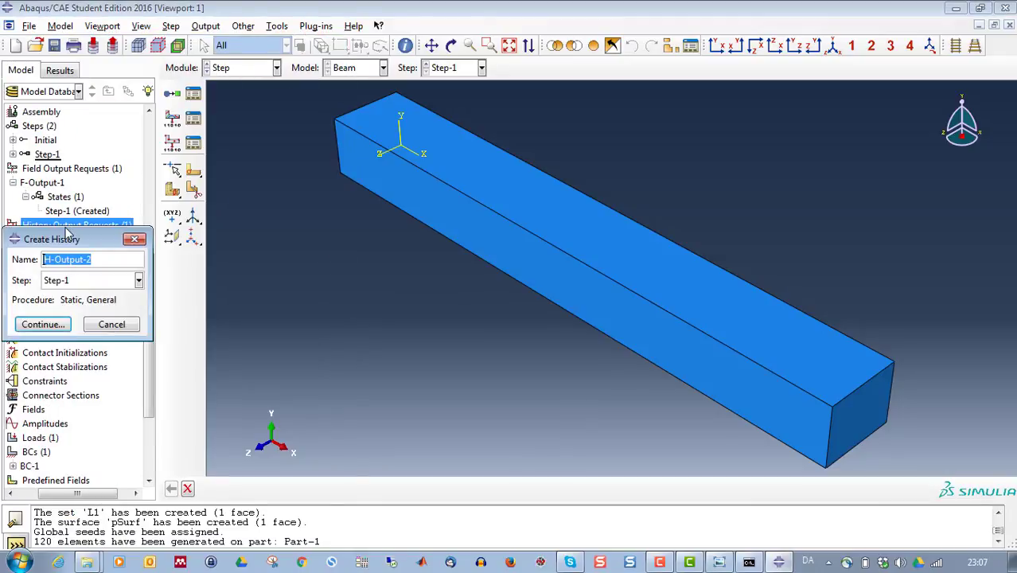
left_click(43, 325)
left_click(168, 129)
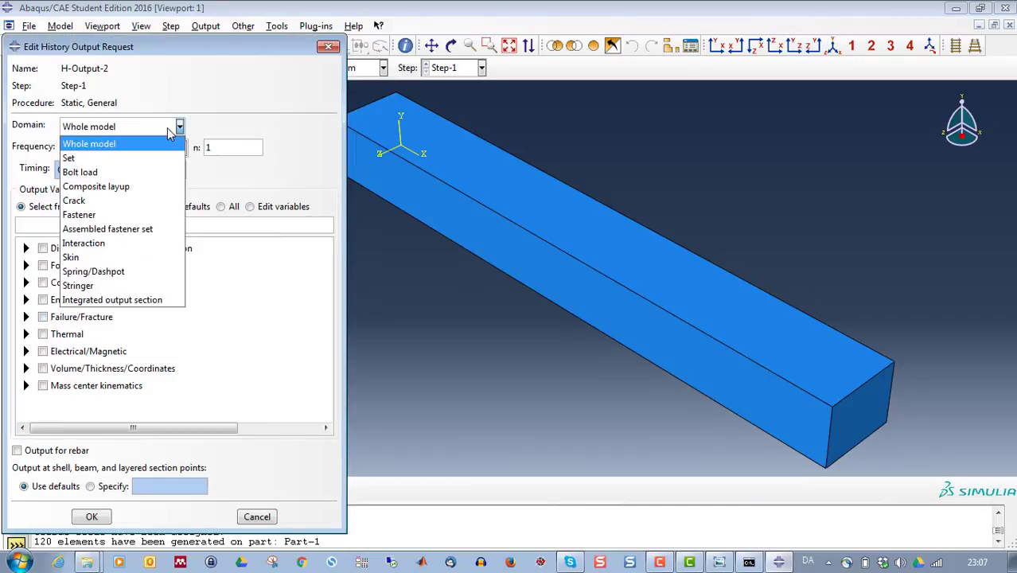
left_click(151, 158)
left_click(247, 133)
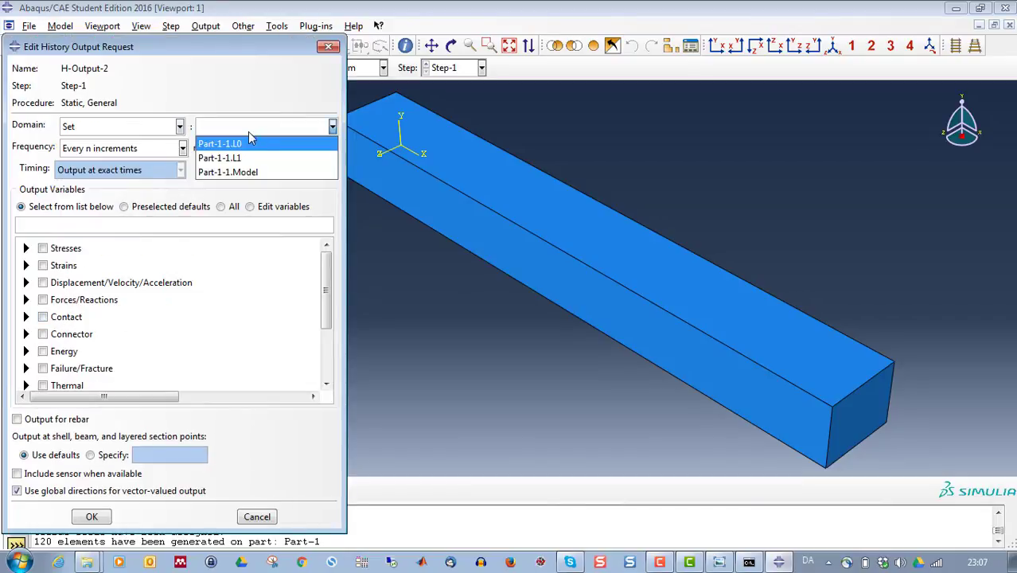
left_click(241, 158)
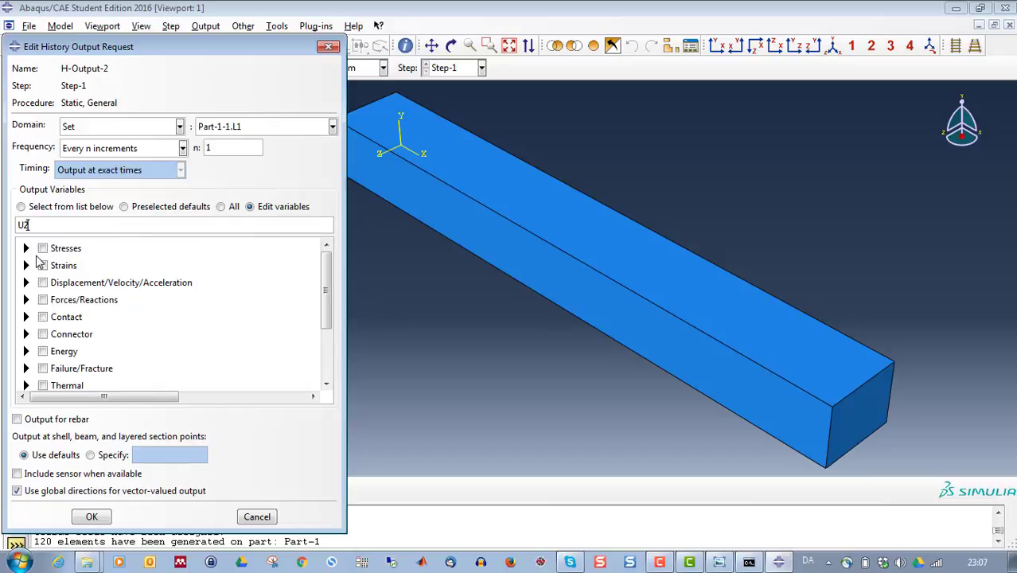
left_click(22, 206)
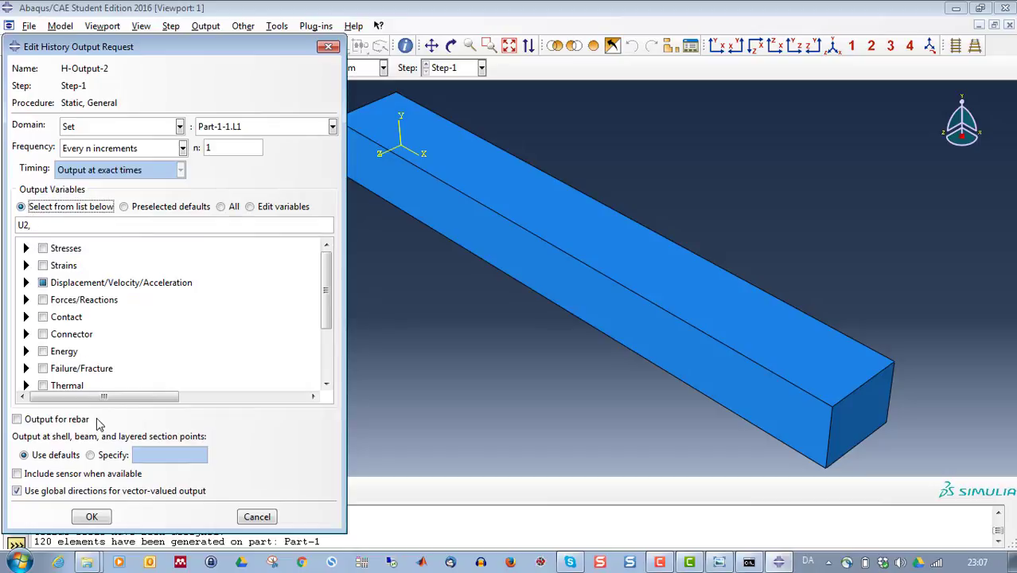
left_click(92, 516)
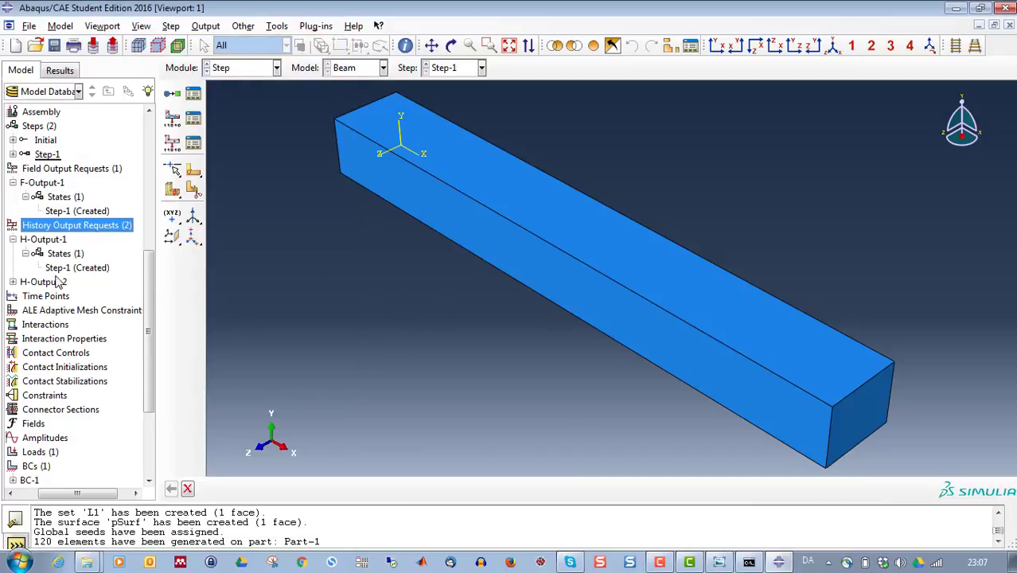
Review the Step-1 settings of history output requests H-Output-1 and H-Output-2, checking their domain sets and output variables.
left_click(13, 282)
left_click(25, 296)
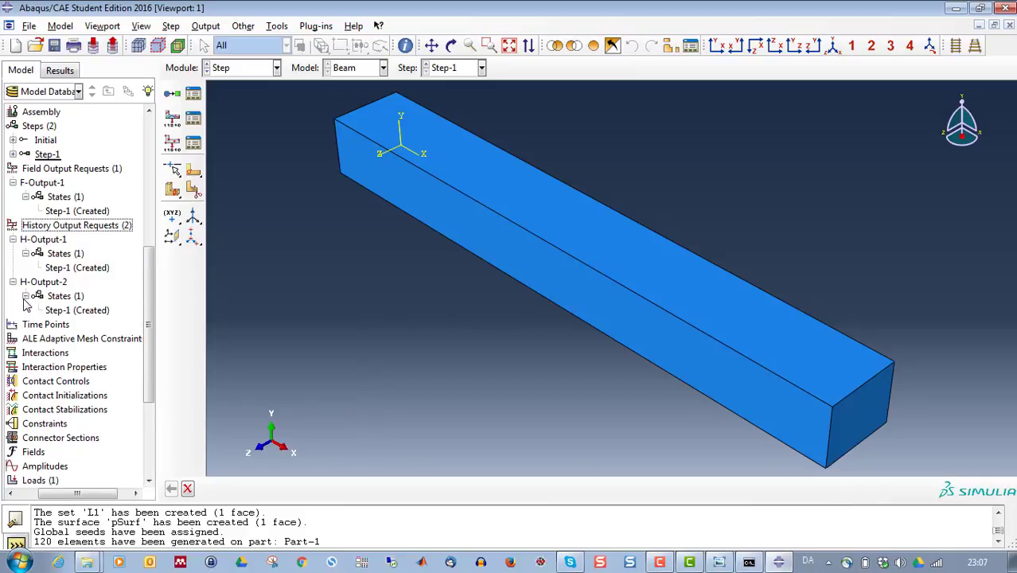
double_click(63, 268)
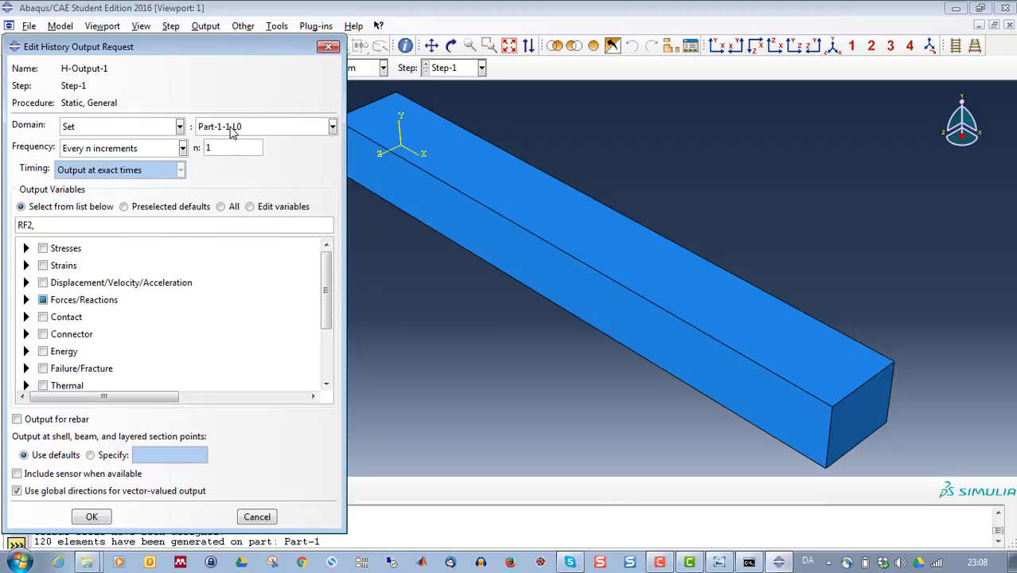
left_click(328, 47)
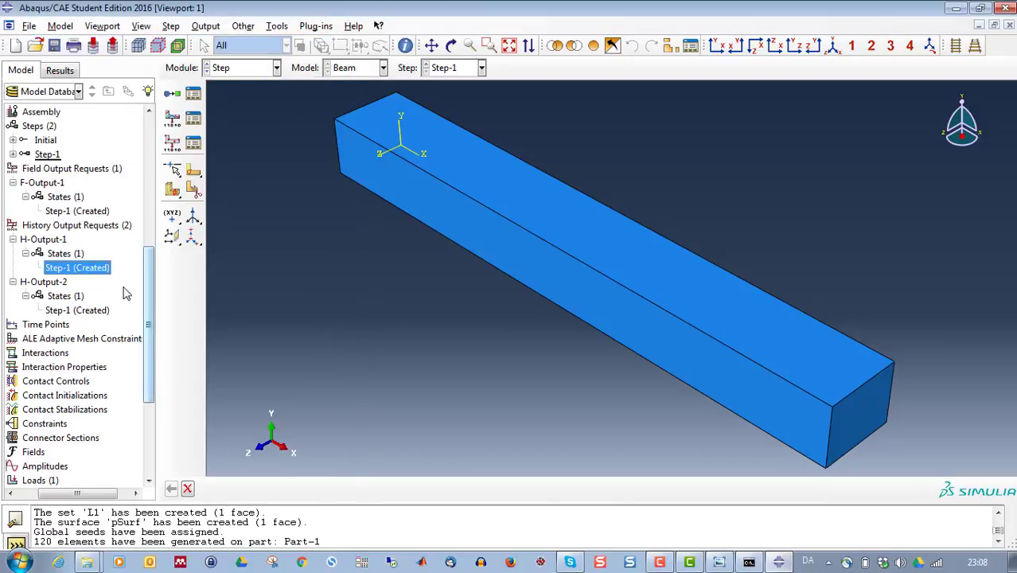
left_click(80, 310)
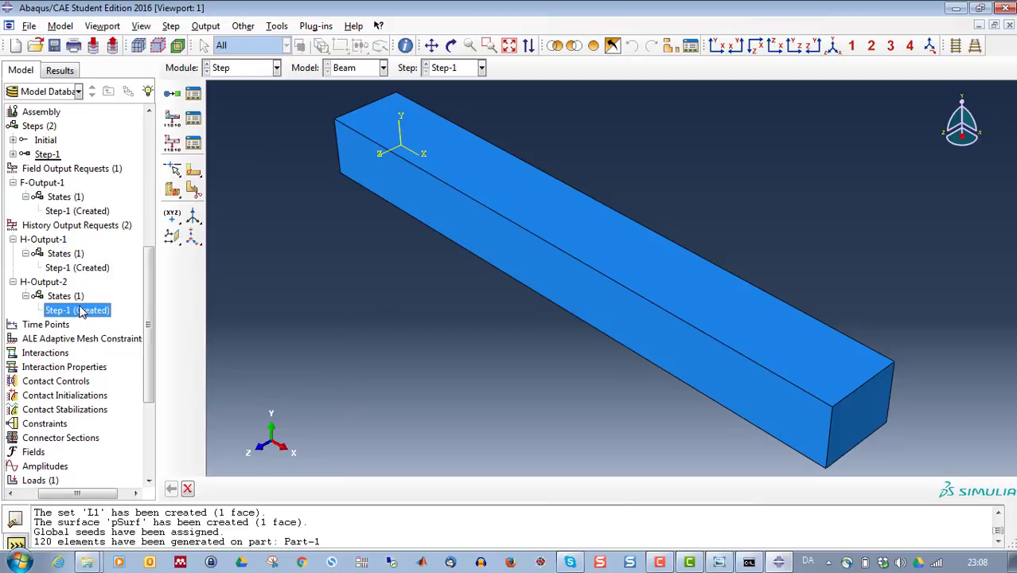
double_click(80, 311)
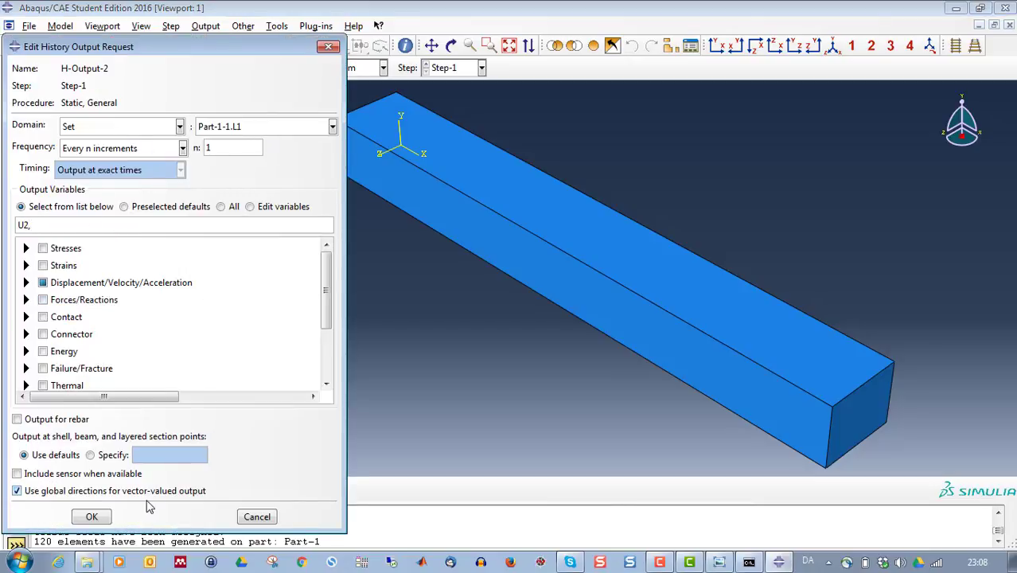
left_click(90, 519)
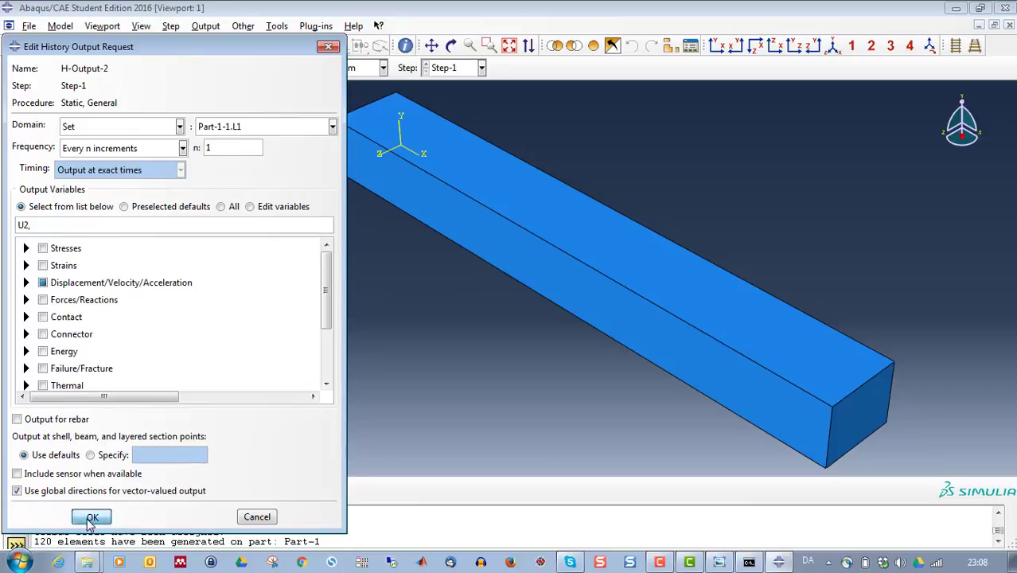
Create an analysis job named Beam from the Beam model with the default full-analysis submission settings.
scroll(91, 370, "down", 4)
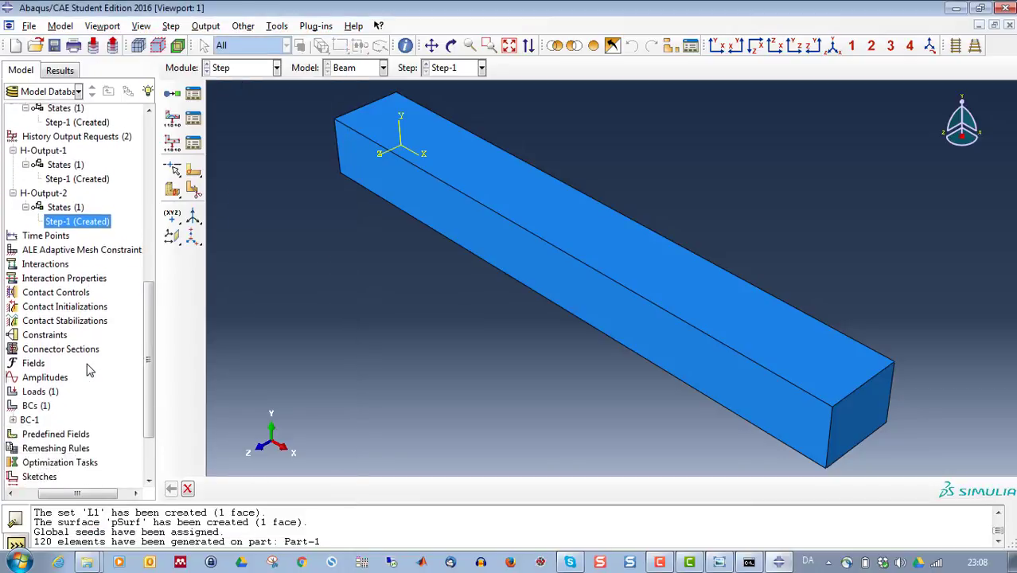
left_click_drag(79, 493, 48, 495)
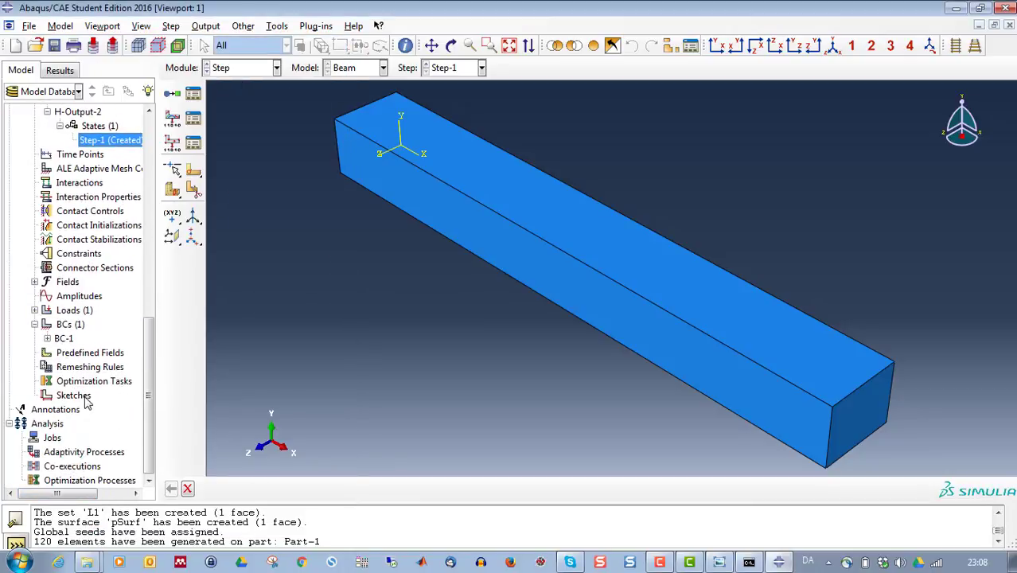
double_click(50, 439)
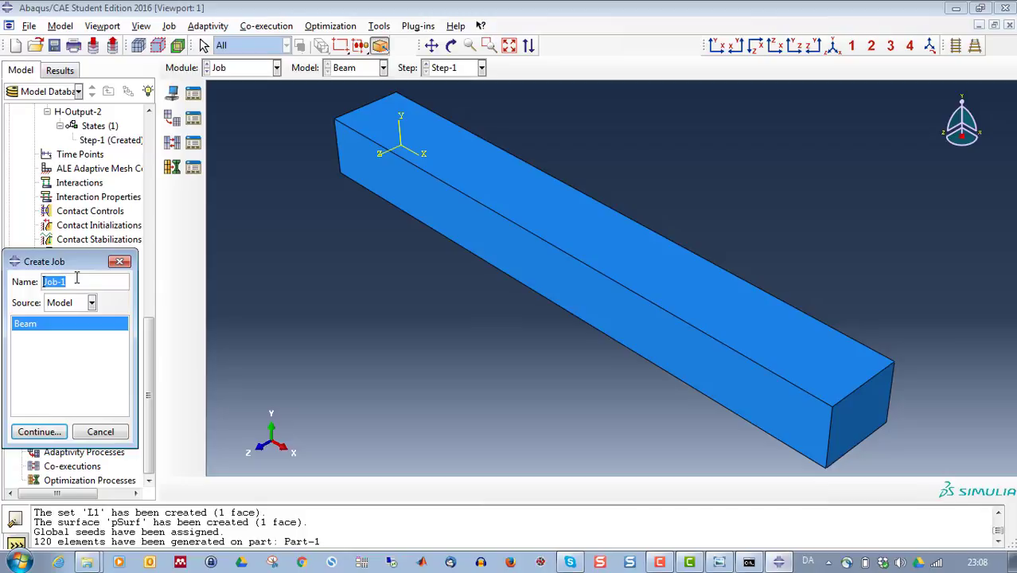
type("Beam")
left_click(38, 432)
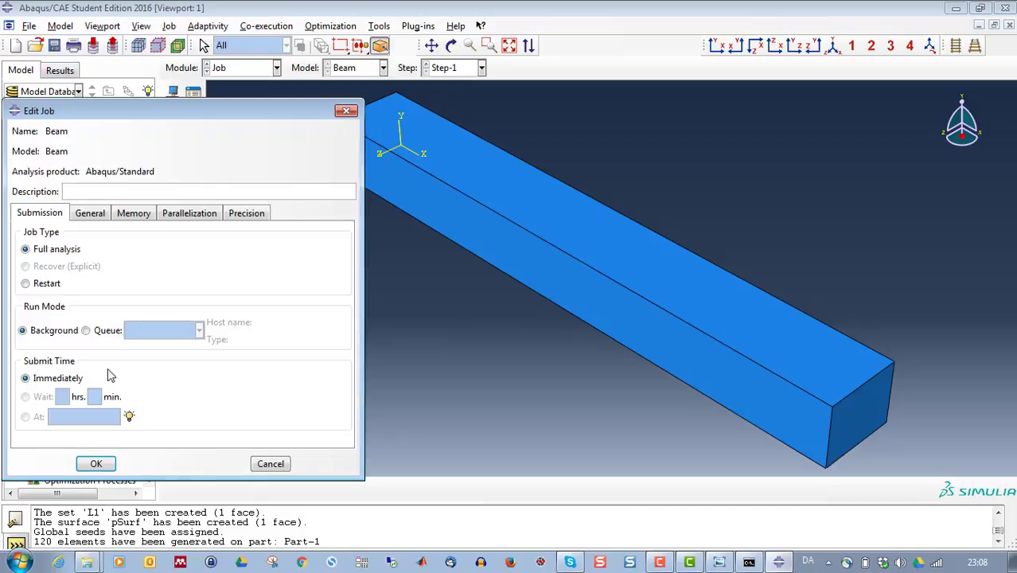
left_click(95, 464)
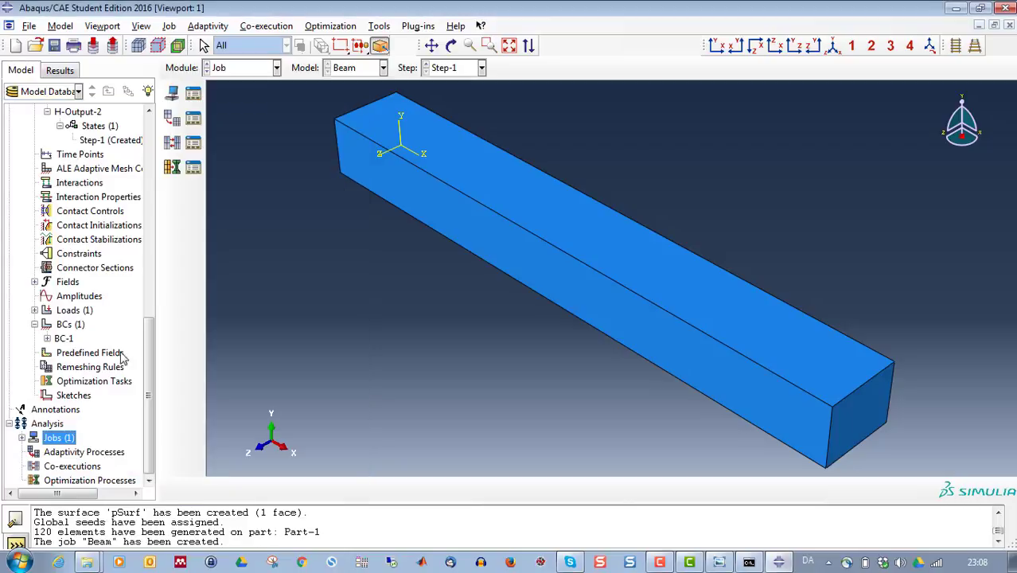
Submit the Beam job for analysis and monitor its run until it finishes.
left_click(21, 438)
right_click(54, 452)
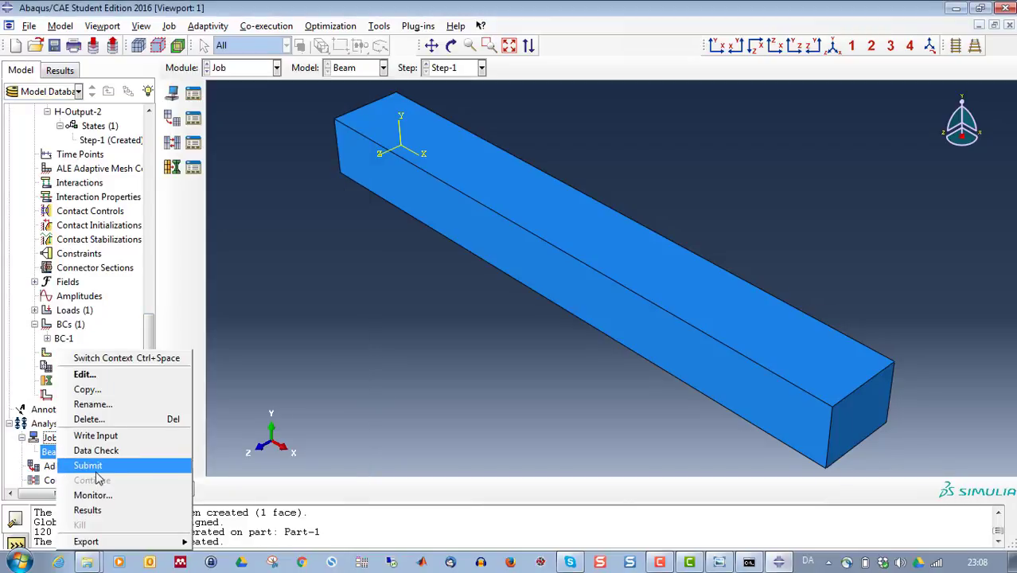
left_click(89, 466)
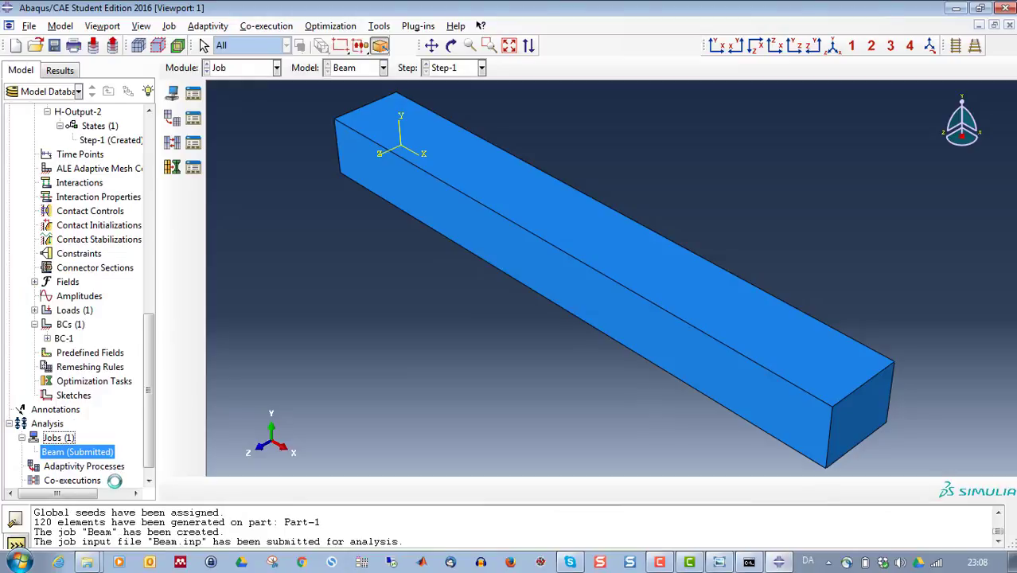
right_click(86, 455)
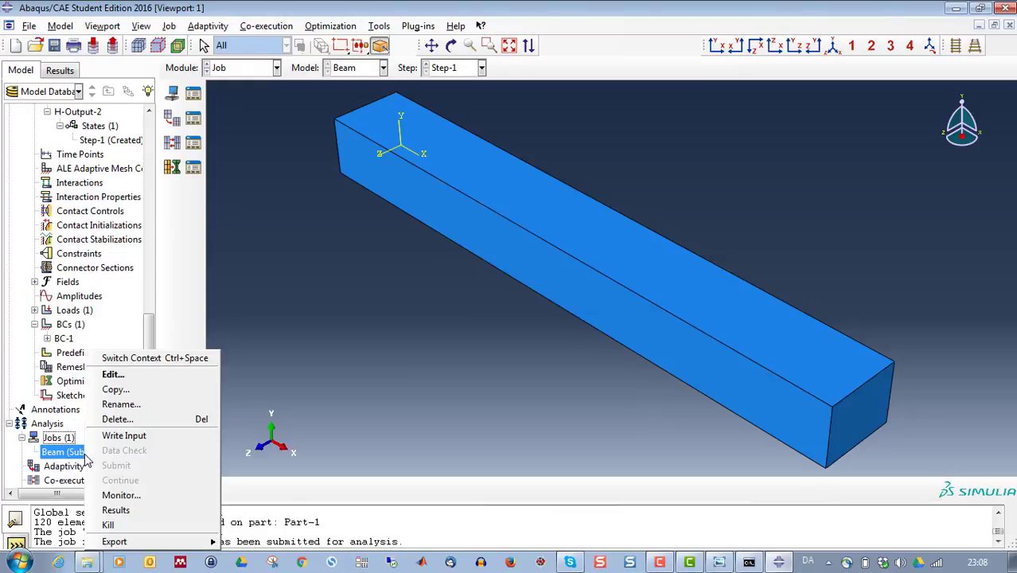
left_click(116, 498)
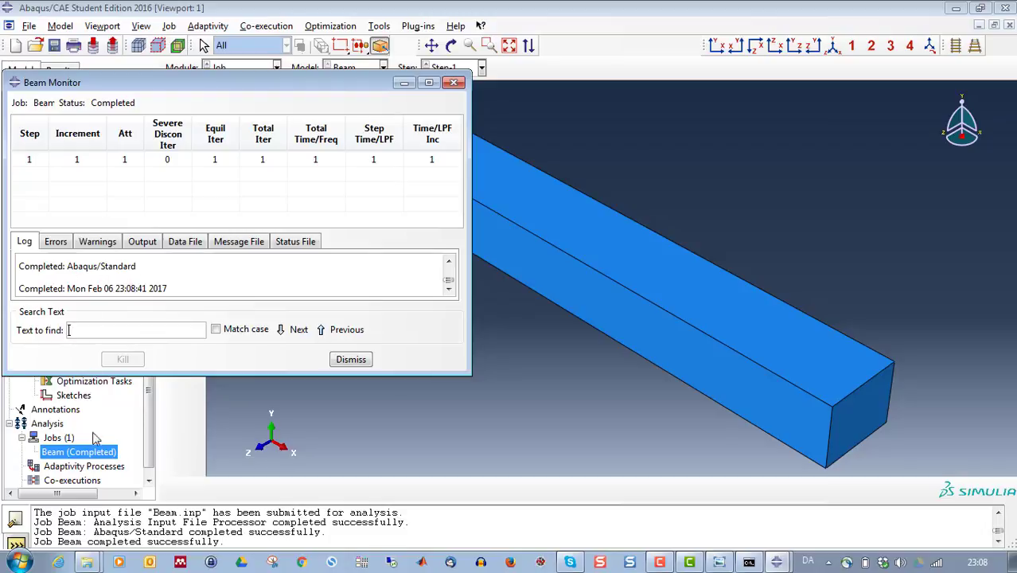
left_click(342, 360)
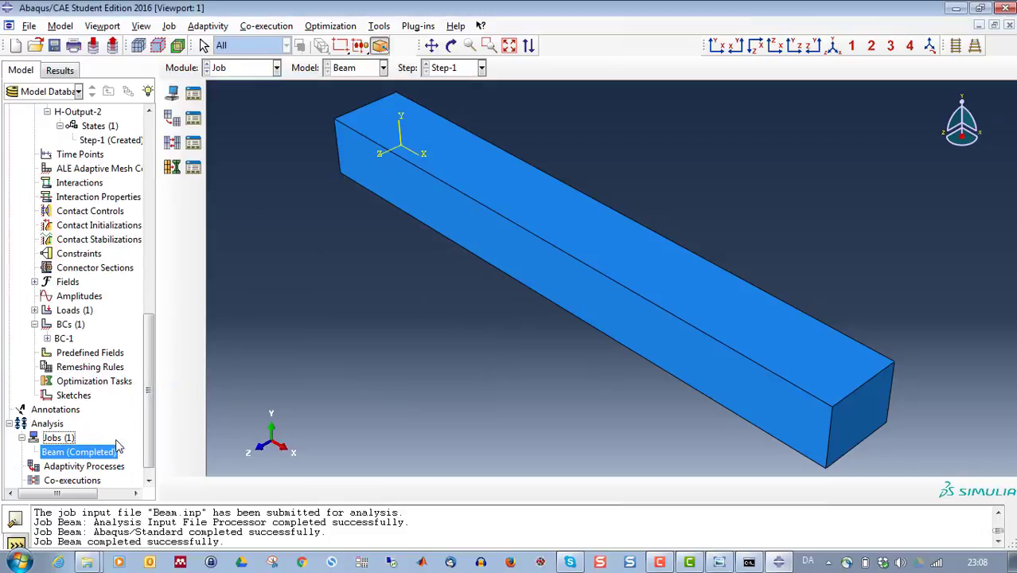
Open the results of the Beam job and plot the deformed shape of the beam.
right_click(85, 454)
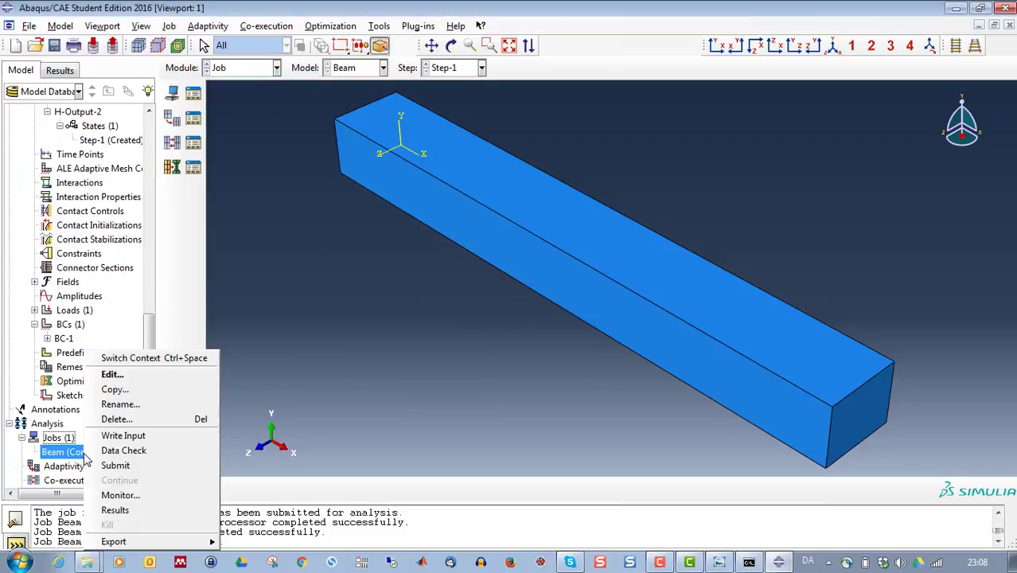
left_click(127, 510)
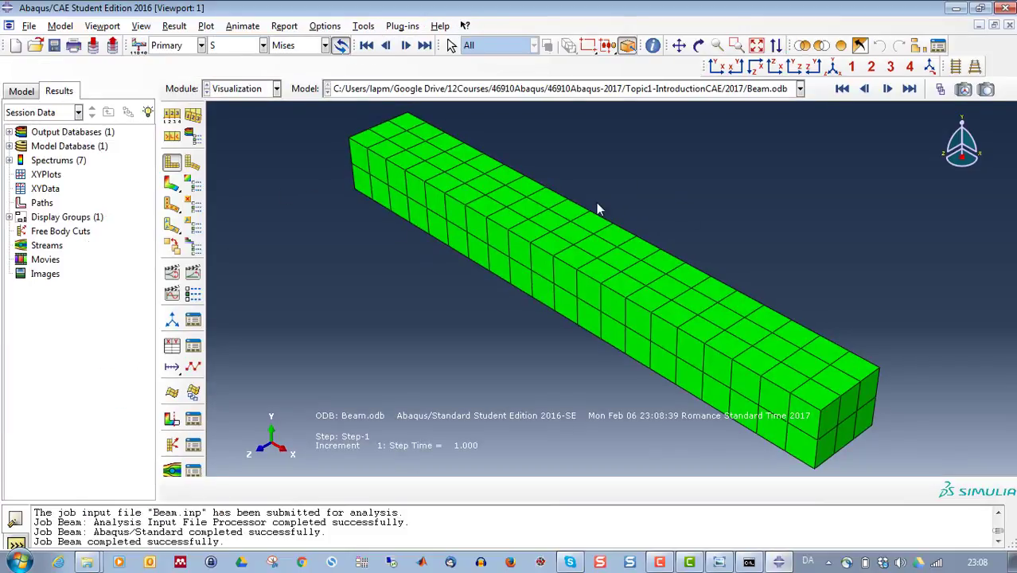
left_click(193, 163)
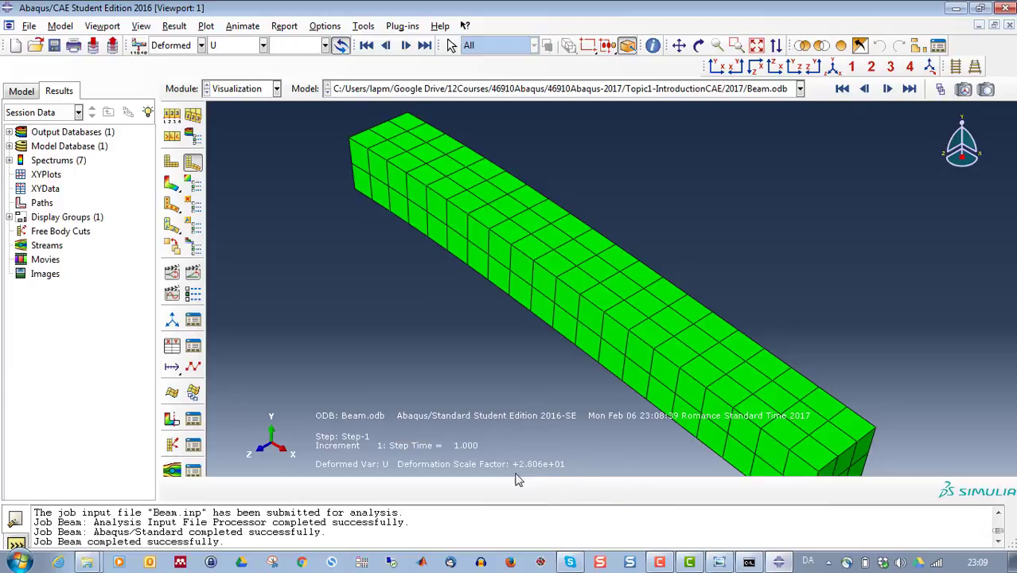
Set the deformation scale factor of the plot to a uniform value of 1.
left_click(324, 26)
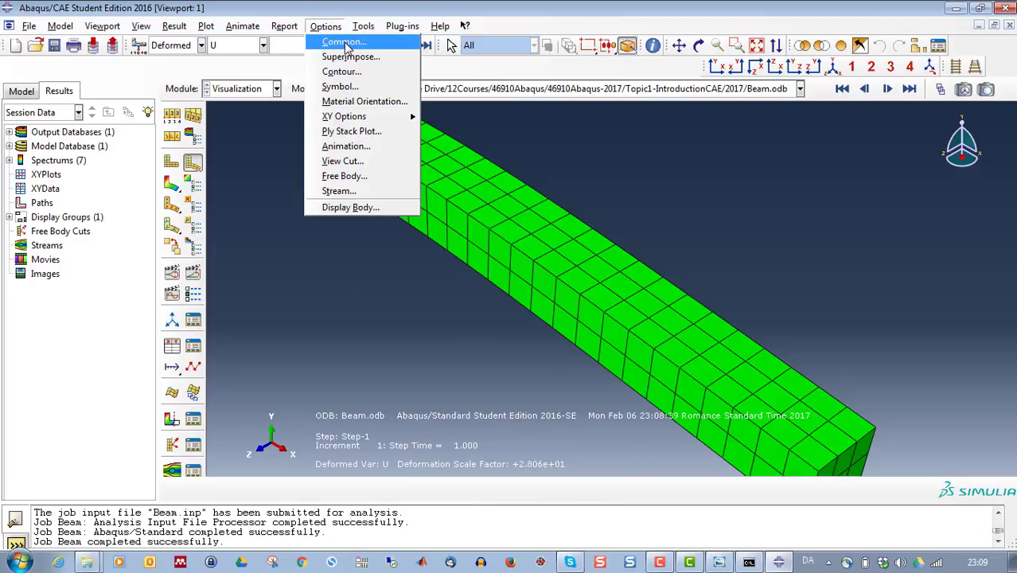
left_click(342, 42)
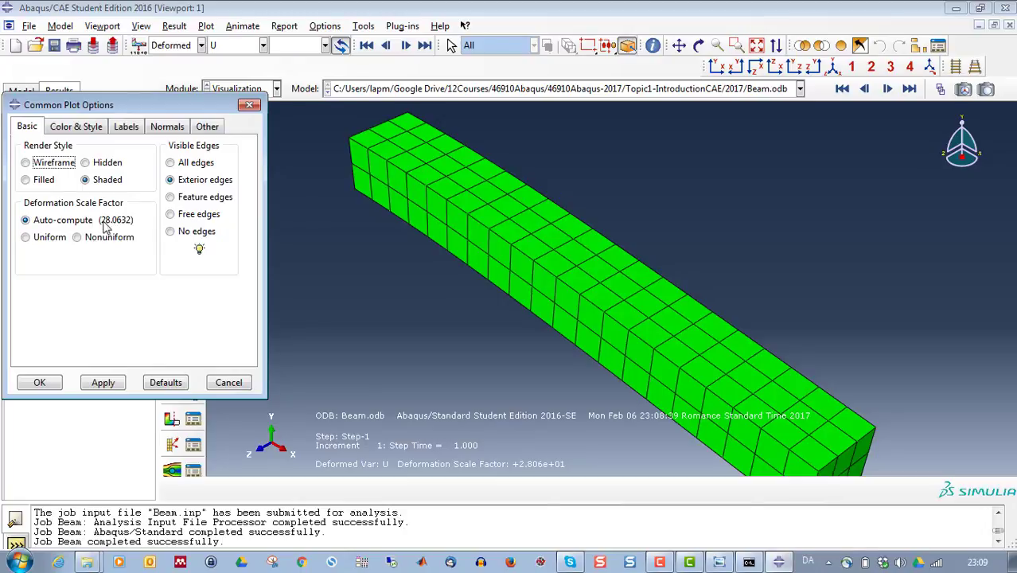
left_click(26, 238)
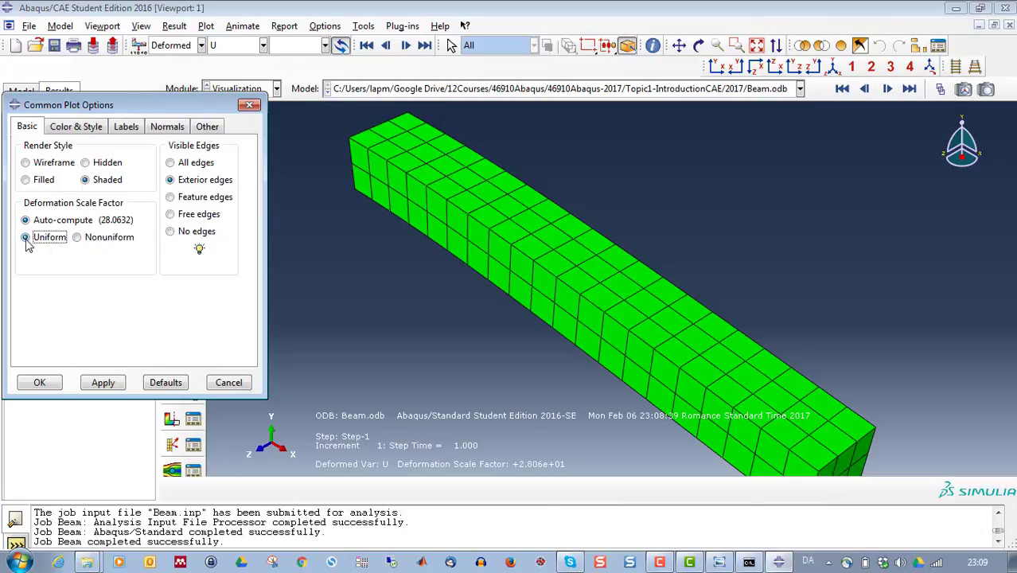
double_click(89, 259)
left_click_drag(39, 248, 37, 253)
type("1")
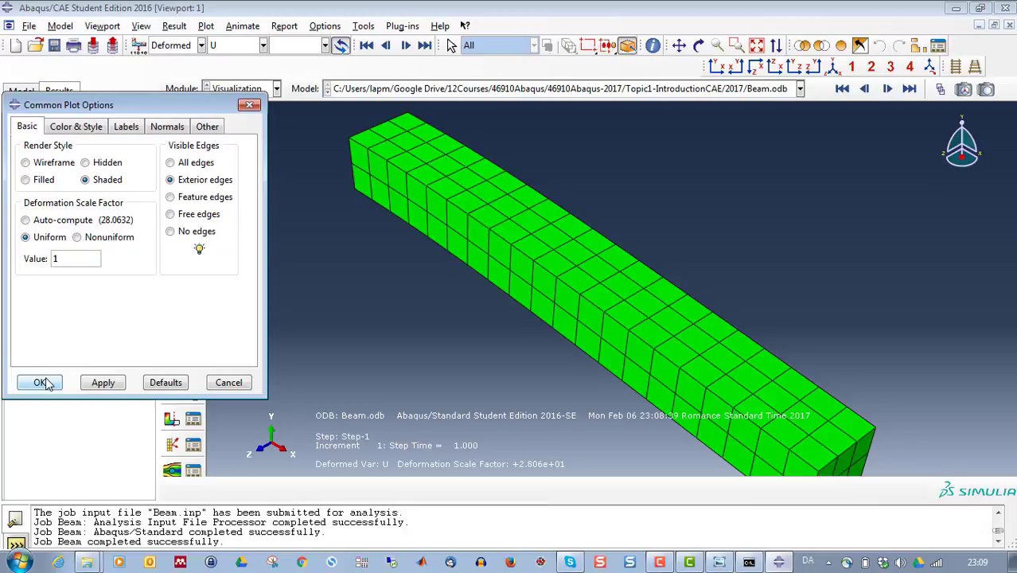
left_click(102, 383)
left_click(39, 382)
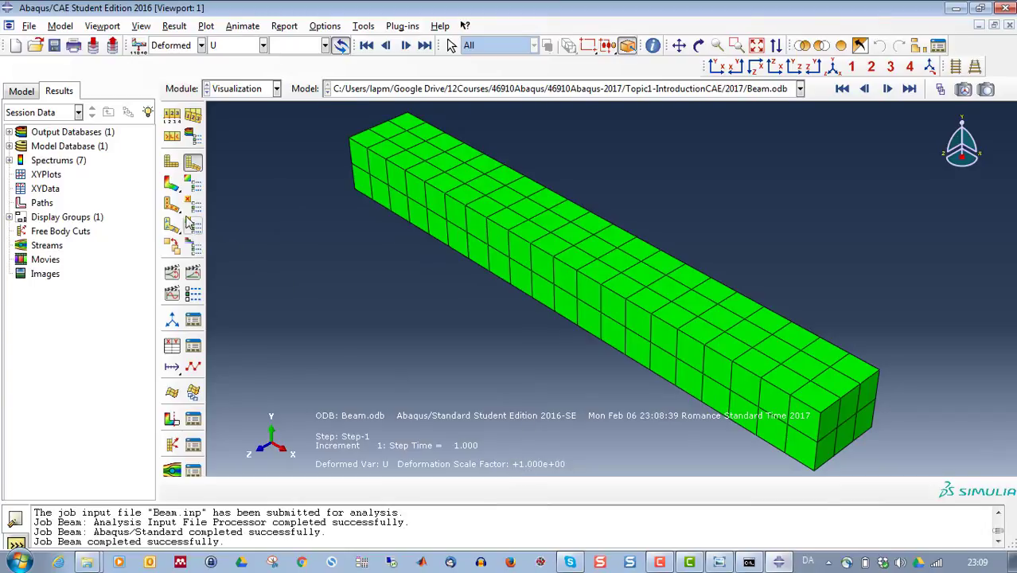
Plot stress contours on the deformed beam and show the stress component S11.
left_click(171, 184)
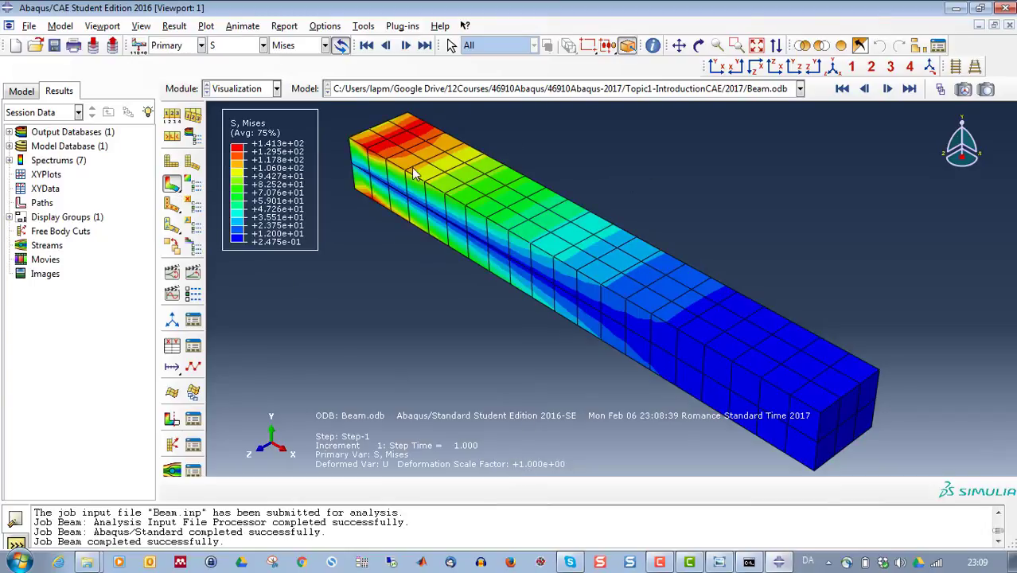
left_click(300, 45)
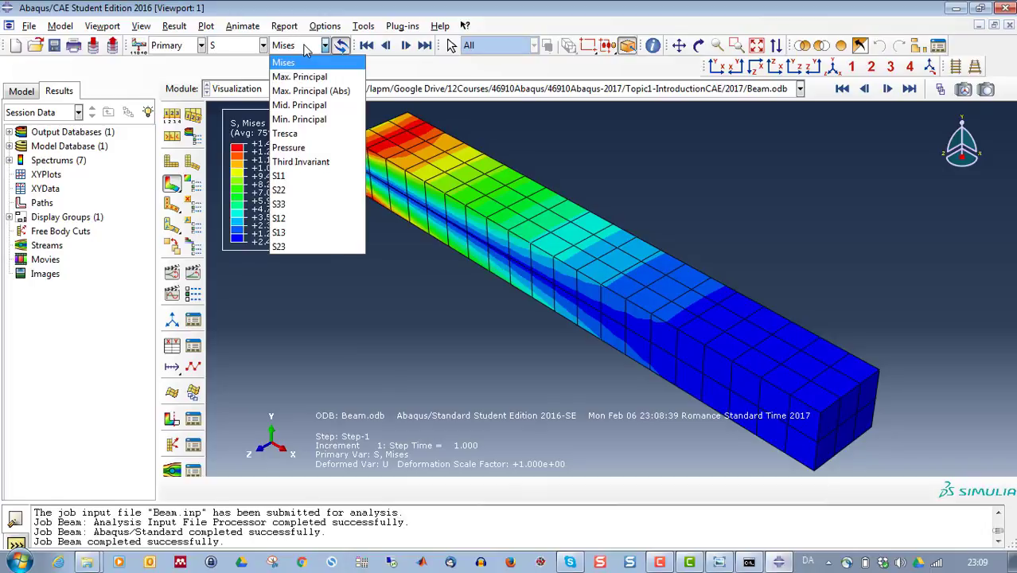
left_click(301, 180)
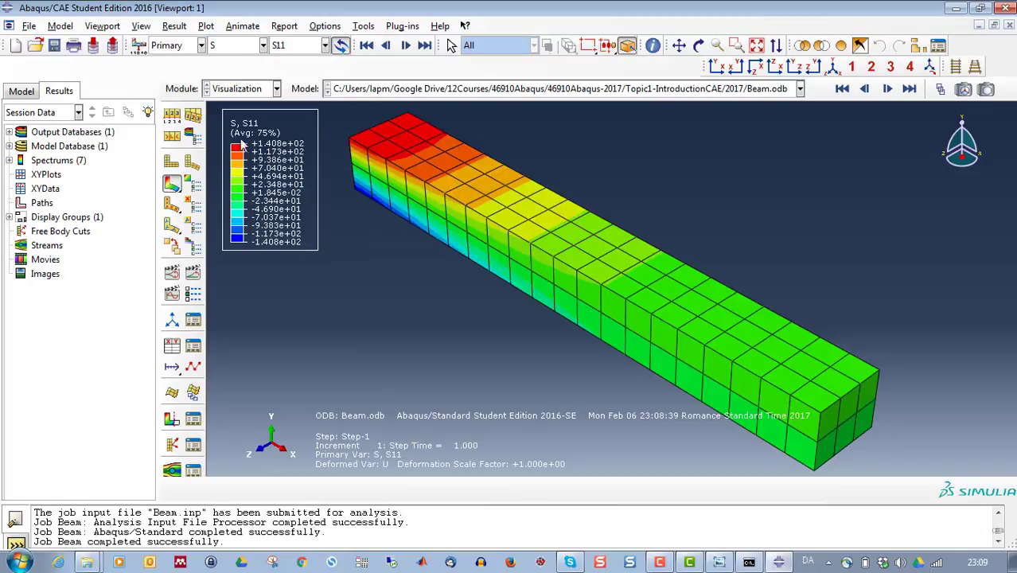